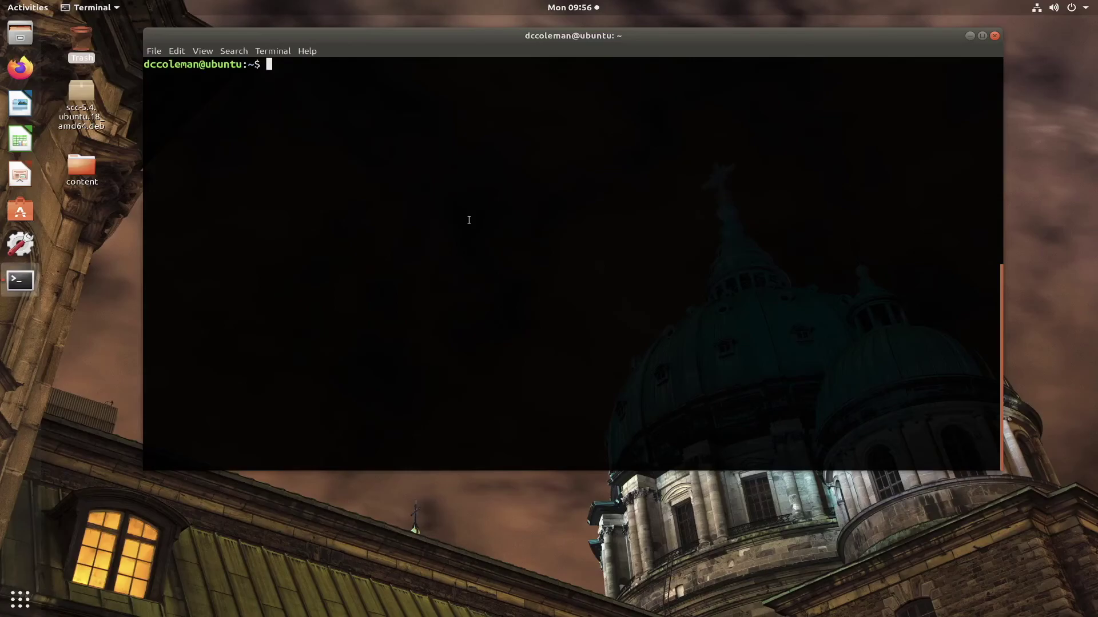
- Run sudo /opt/scc/cscc --listAllProfiles to list every available SCC profile
type("sudo /op/")
type("scc/")
key("BackSpace")
key("BackSpace")
key("BackSpace")
key("BackSpace")
key("BackSpace")
type("t/scc/cscc --")
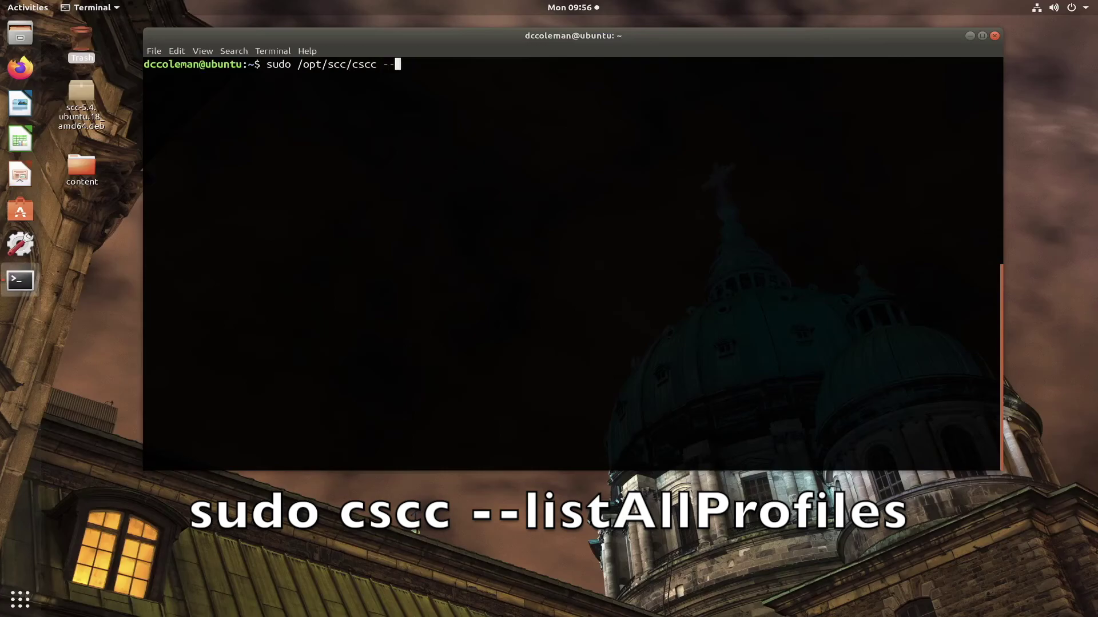
type("listAllProfiles")
key("Return")
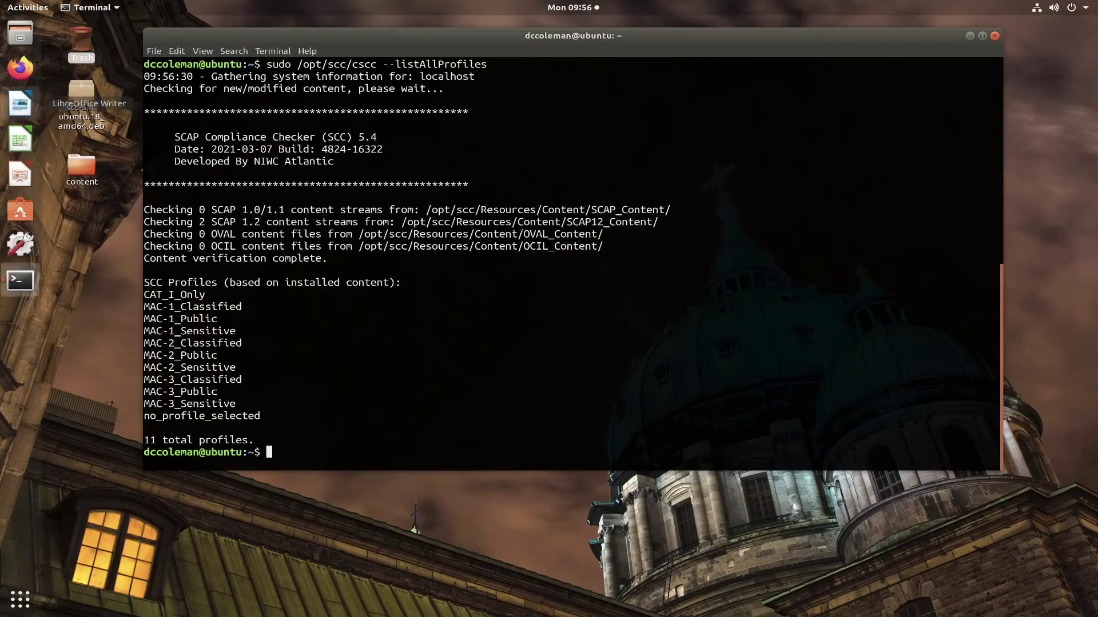
- Copy the CAT_I_Only profile name from the listing
double_click(166, 295)
right_click(165, 297)
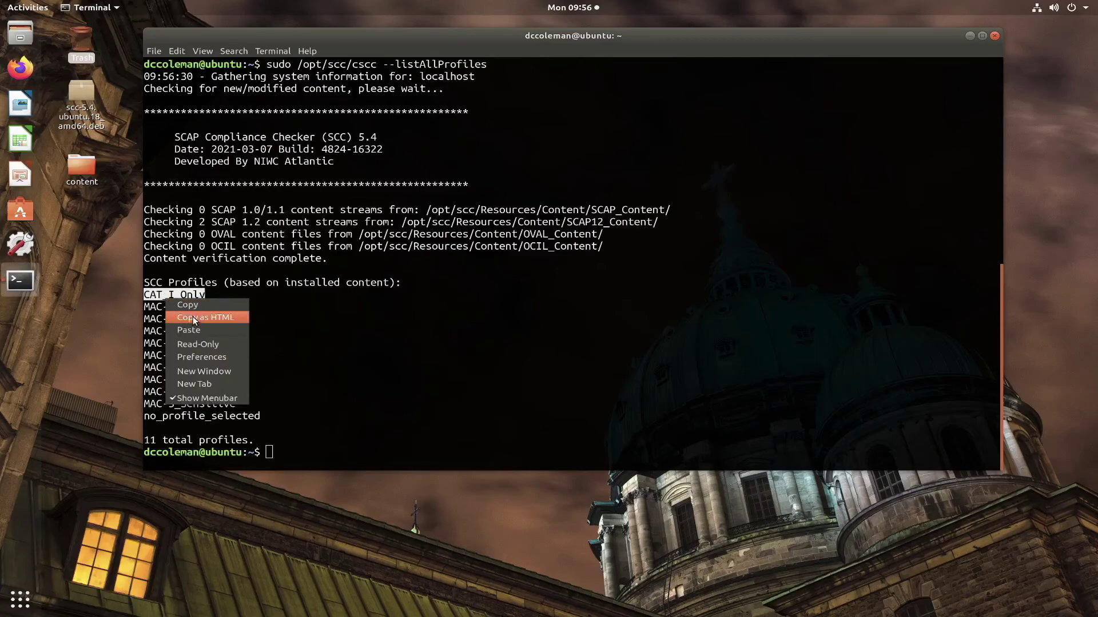
left_click(196, 309)
left_click(396, 413)
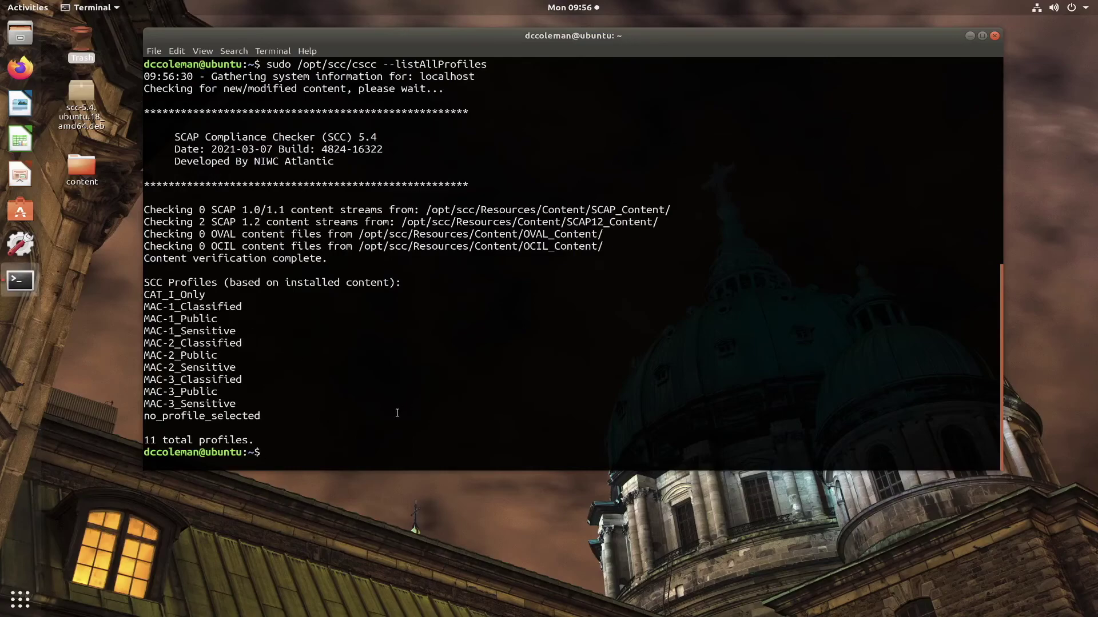
- Run sudo /opt/scc/cscc --setProfileAll CAT_I_Only to apply CAT_I_Only to all benchmarks
key("Up")
key("BackSpace")
key("BackSpace")
key("BackSpace")
key("BackSpace")
key("BackSpace")
key("BackSpace")
key("BackSpace")
key("BackSpace")
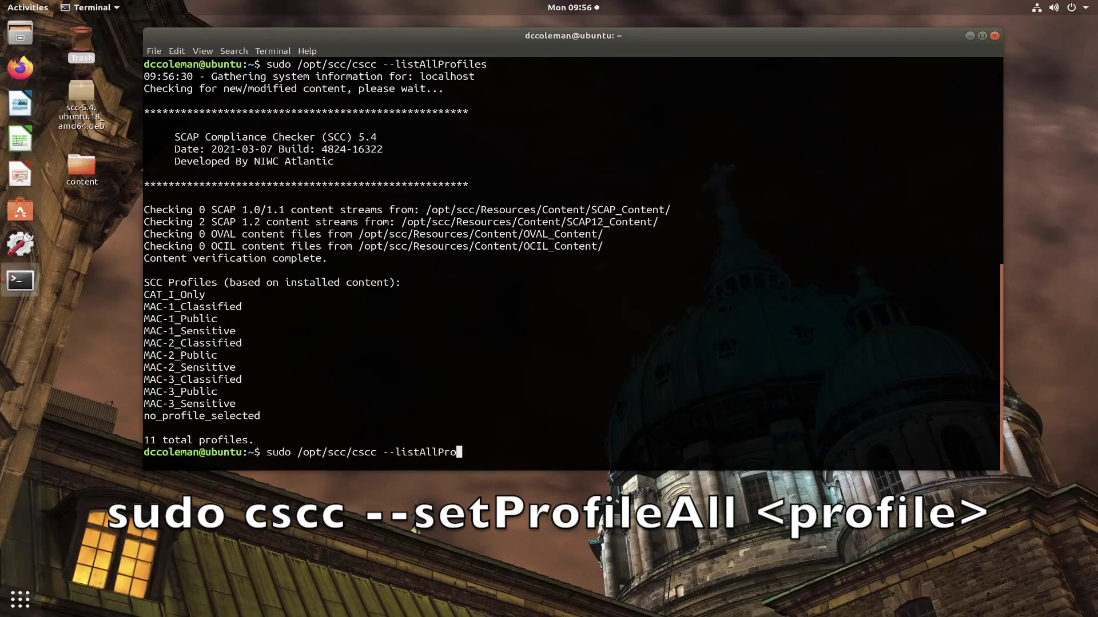
key("BackSpace")
key("BackSpace")
key("BackSpace")
key("BackSpace")
key("BackSpace")
key("BackSpace")
key("BackSpace")
type("setProfileAll CAT")
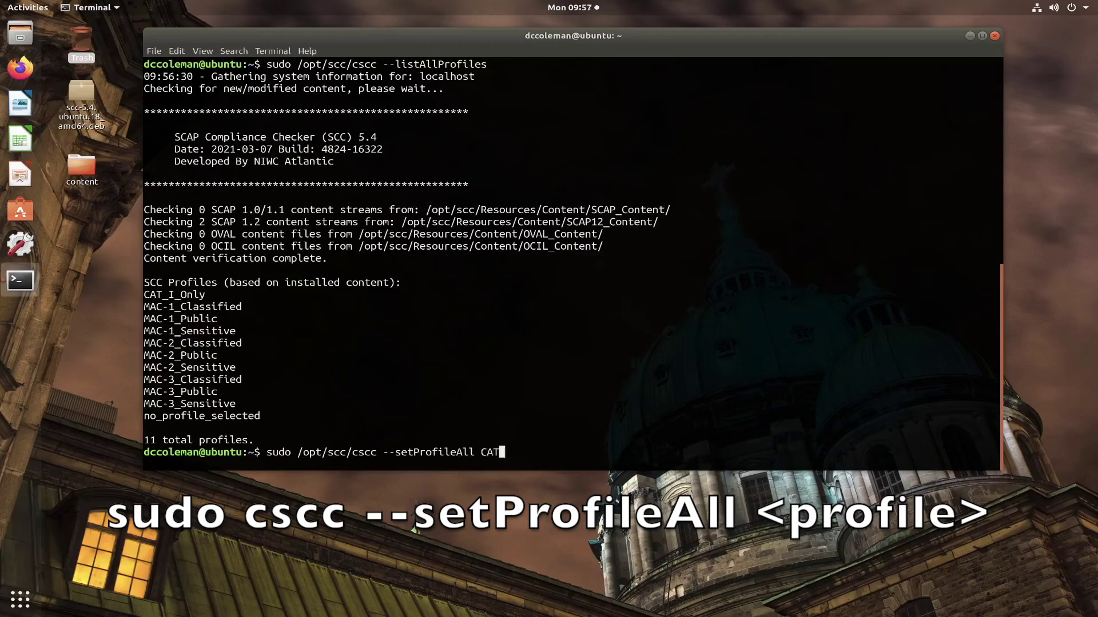
type("_I_Only")
key("Return")
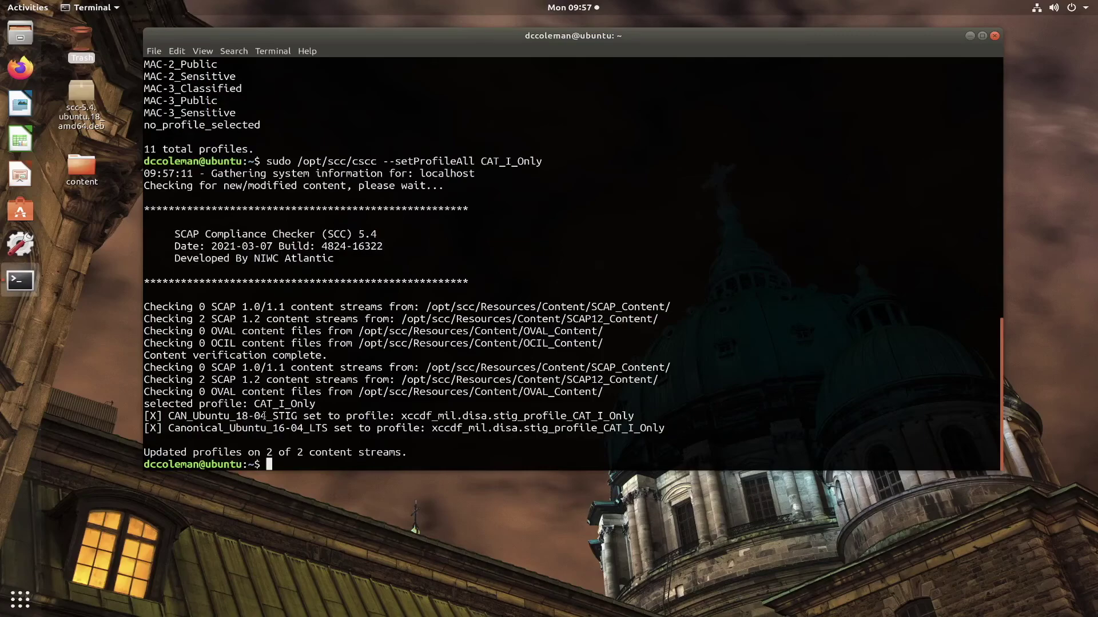
- Highlight the CAN_Ubuntu_18-04_STIG benchmark name in the output
left_click_drag(192, 416, 302, 433)
double_click(261, 417)
left_click(303, 432)
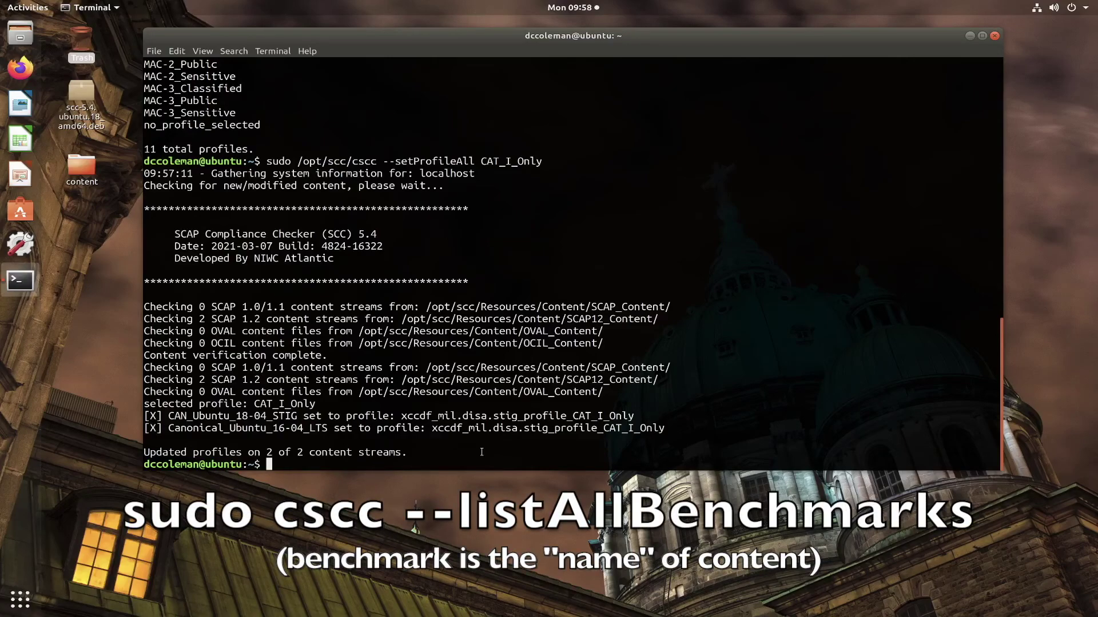
- Run sudo /opt/scc/cscc --listAllBenchmarks, listing CAN_Ubuntu_18-04_STIG and Canonical_Ubuntu_16-04_LTS
key("Up")
key("BackSpace")
key("BackSpace")
key("BackSpace")
key("BackSpace")
key("BackSpace")
key("BackSpace")
key("BackSpace")
key("BackSpace")
key("BackSpace")
key("BackSpace")
key("BackSpace")
key("BackSpace")
key("BackSpace")
key("BackSpace")
key("BackSpace")
key("BackSpace")
key("BackSpace")
key("BackSpace")
key("BackSpace")
key("BackSpace")
key("BackSpace")
key("BackSpace")
key("BackSpace")
key("BackSpace")
type("listAllBen")
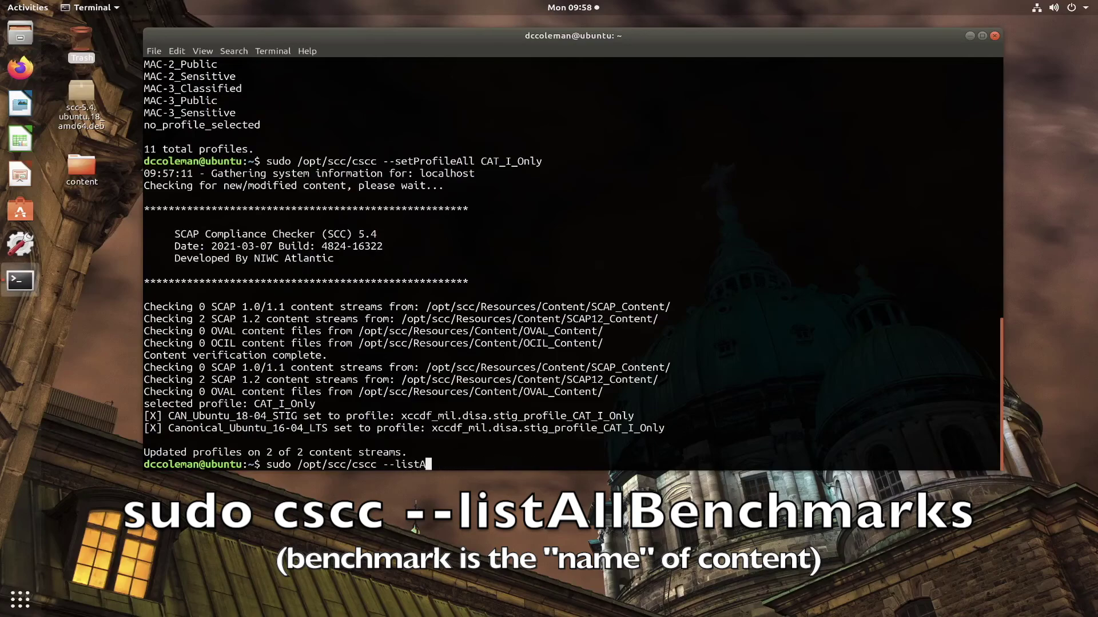
type("chmarks")
key("Return")
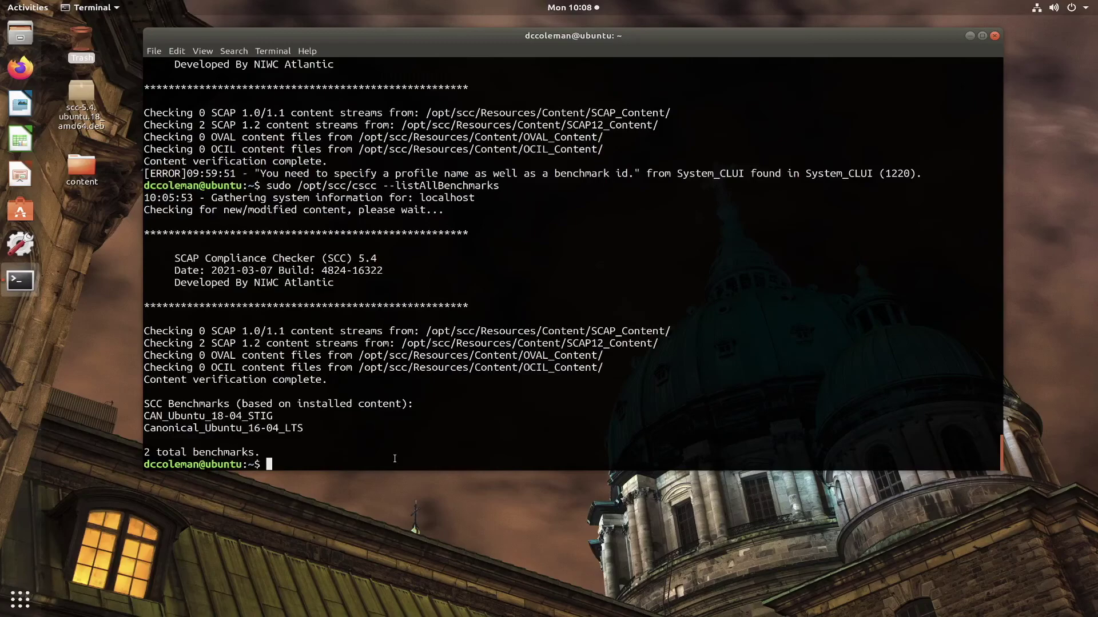
- Edit the recalled command into sudo /opt/scc/cscc --setProfile no_profile_selected
key("Up")
key("BackSpace")
key("BackSpace")
key("BackSpace")
key("BackSpace")
key("BackSpace")
key("BackSpace")
key("BackSpace")
key("BackSpace")
key("BackSpace")
key("BackSpace")
key("BackSpace")
key("BackSpace")
key("BackSpace")
key("BackSpace")
key("BackSpace")
key("BackSpace")
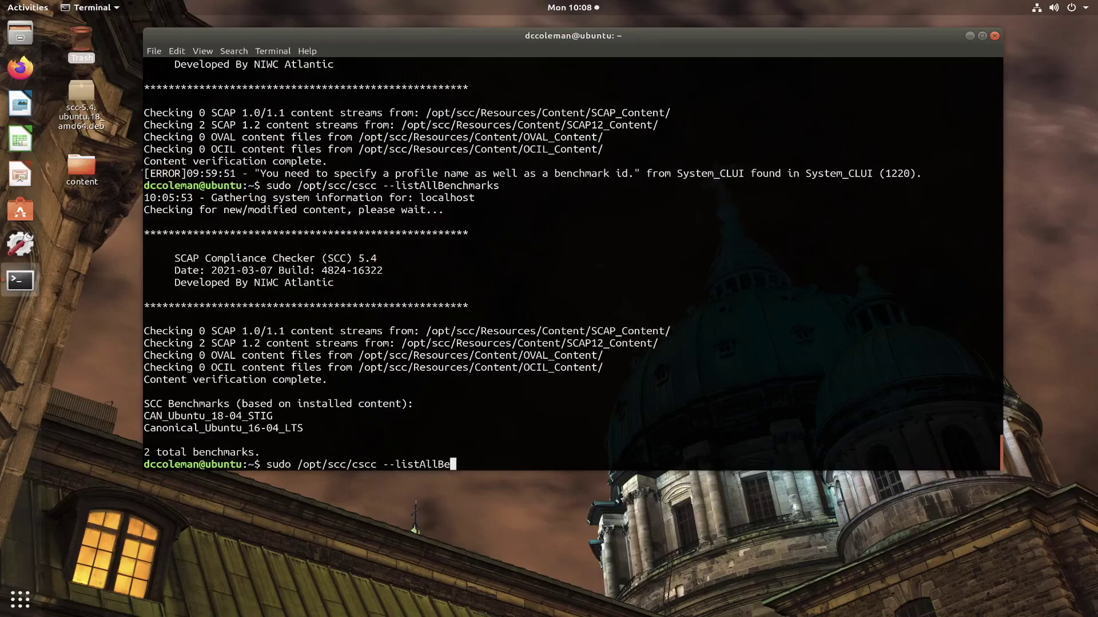
key("BackSpace")
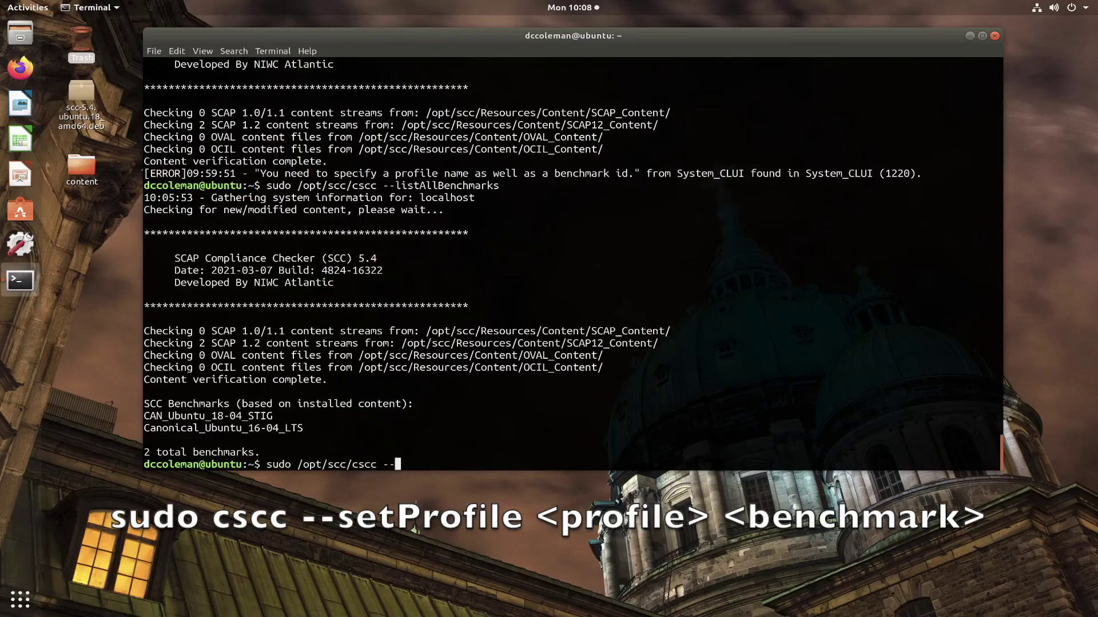
type("setProfile no_profile_s")
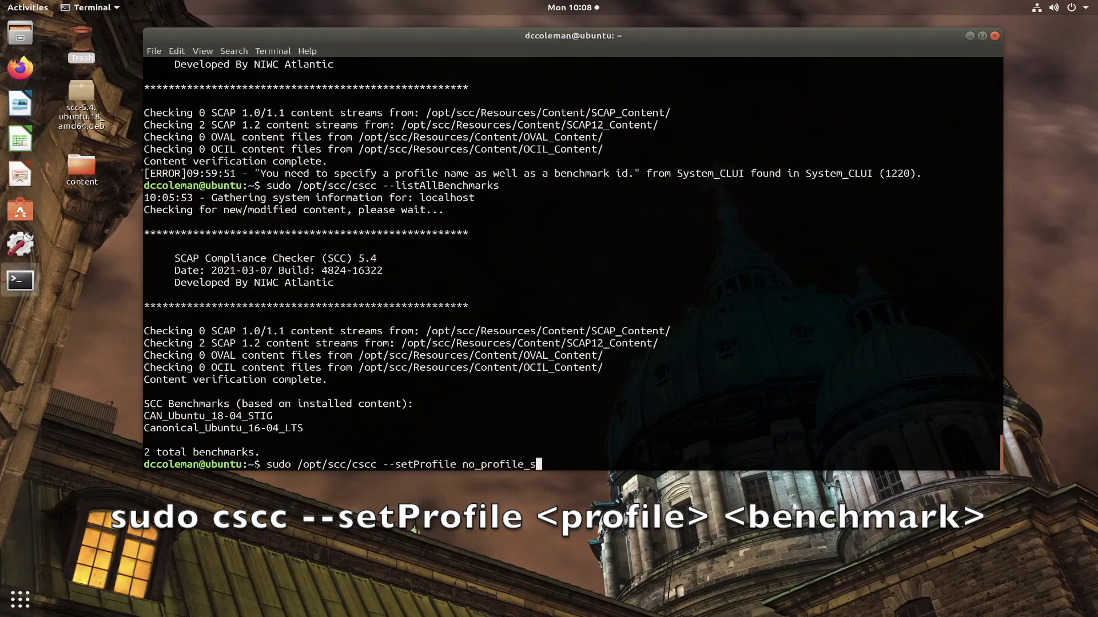
type("elected")
- Copy-paste Canonical_Ubuntu_16-04_LTS onto the command and run it
double_click(165, 430)
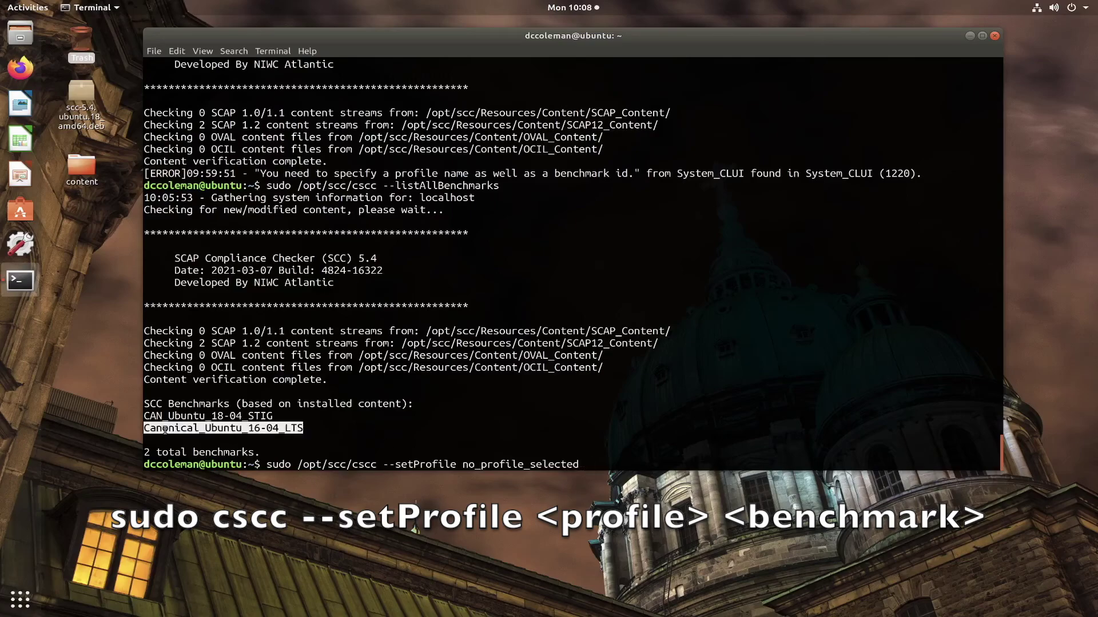
right_click(165, 430)
left_click(188, 439)
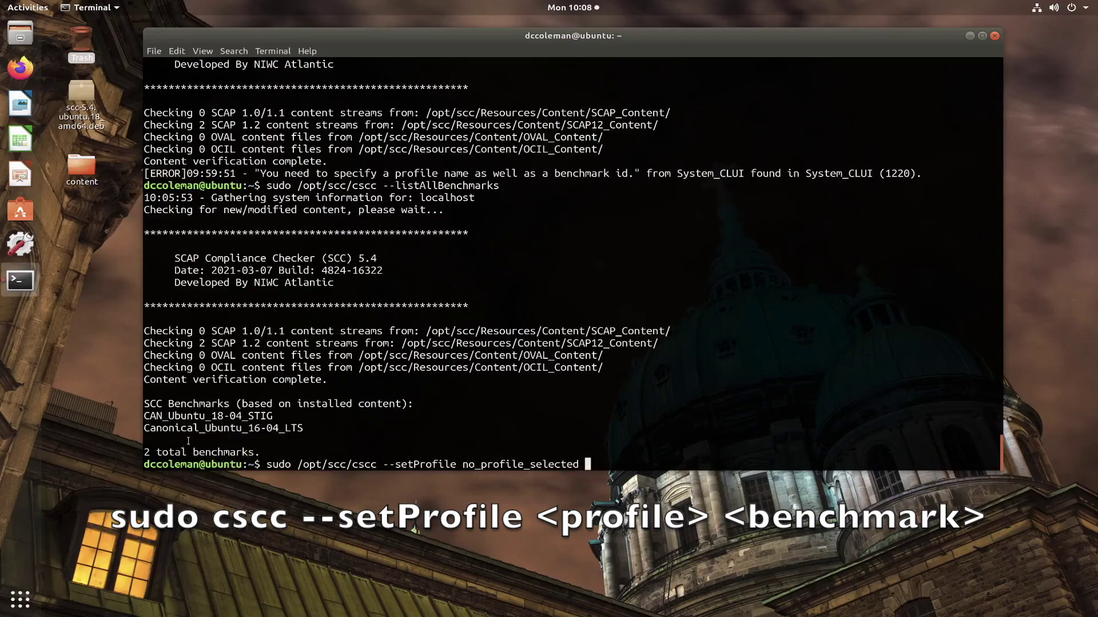
double_click(183, 428)
right_click(182, 427)
left_click(204, 435)
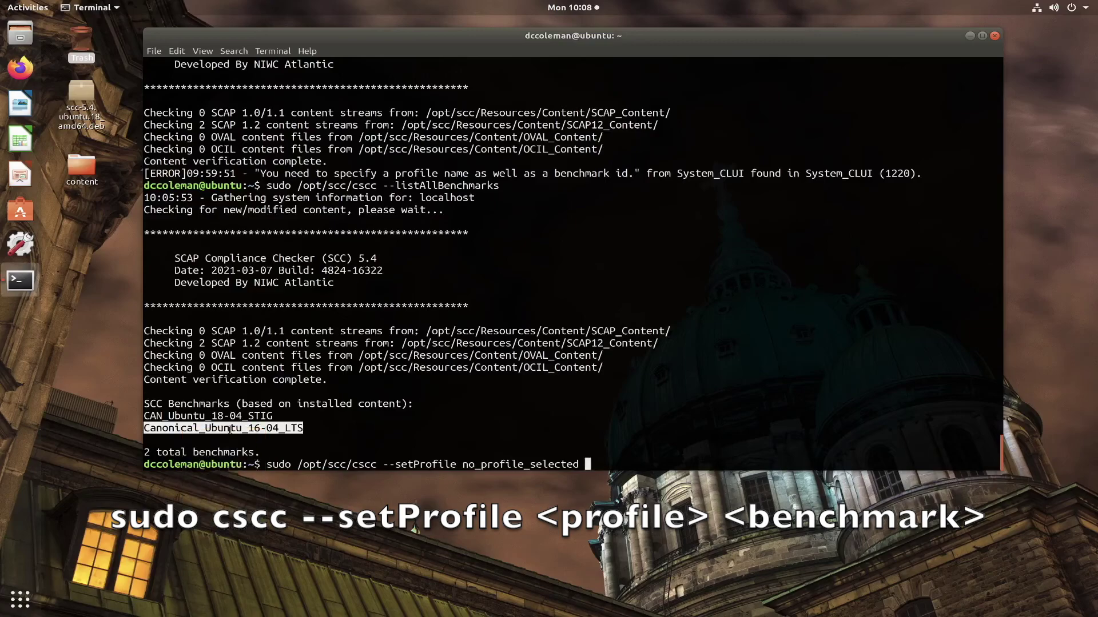
right_click(590, 465)
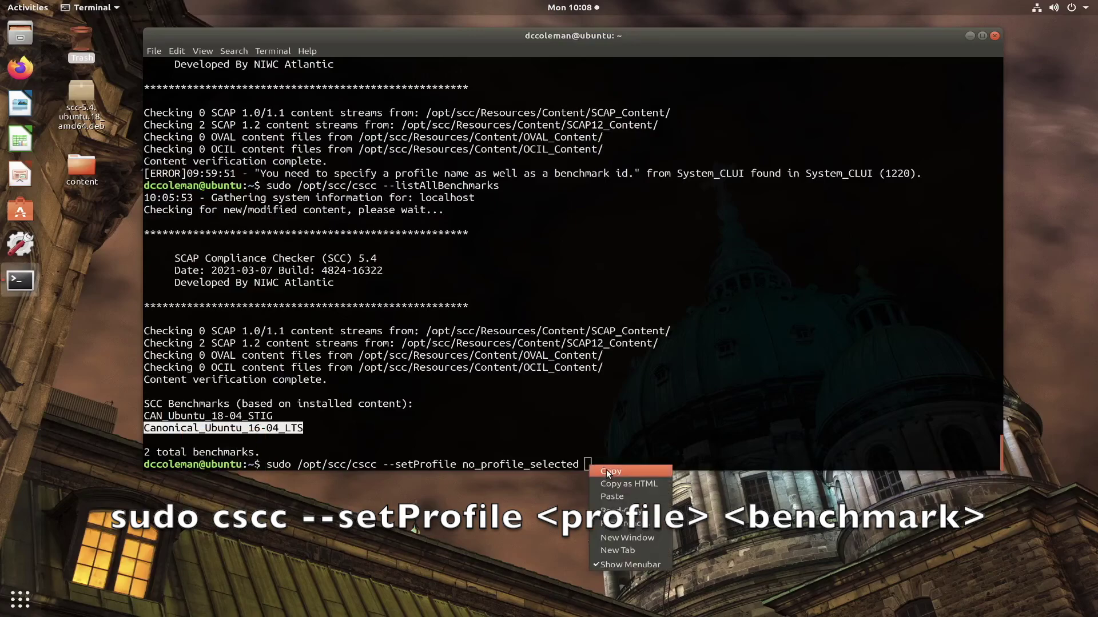
left_click(622, 498)
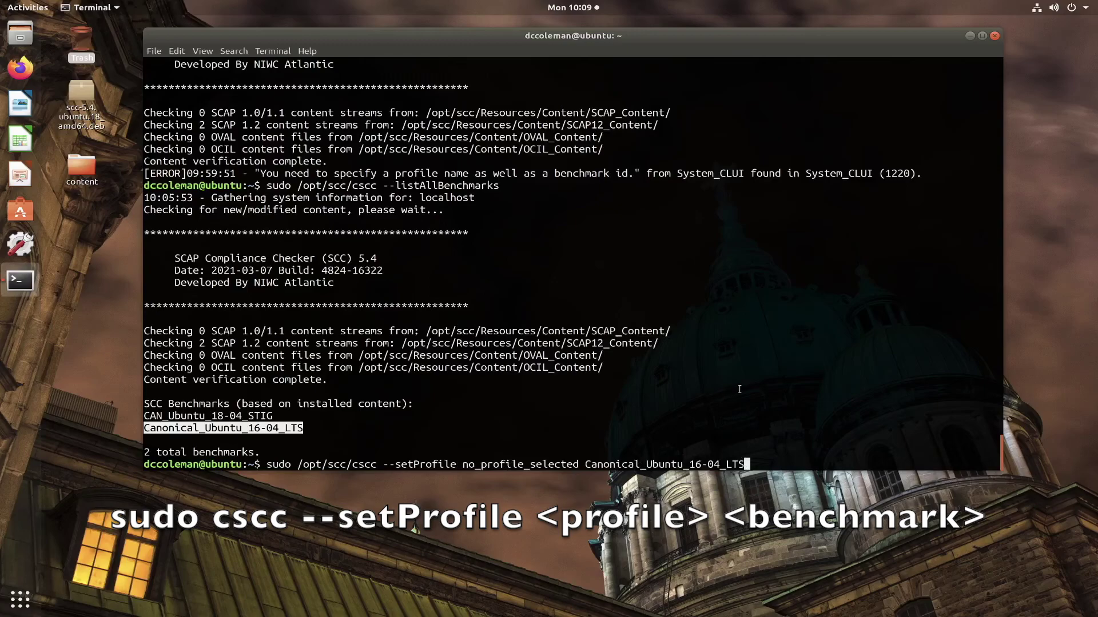
key("Return")
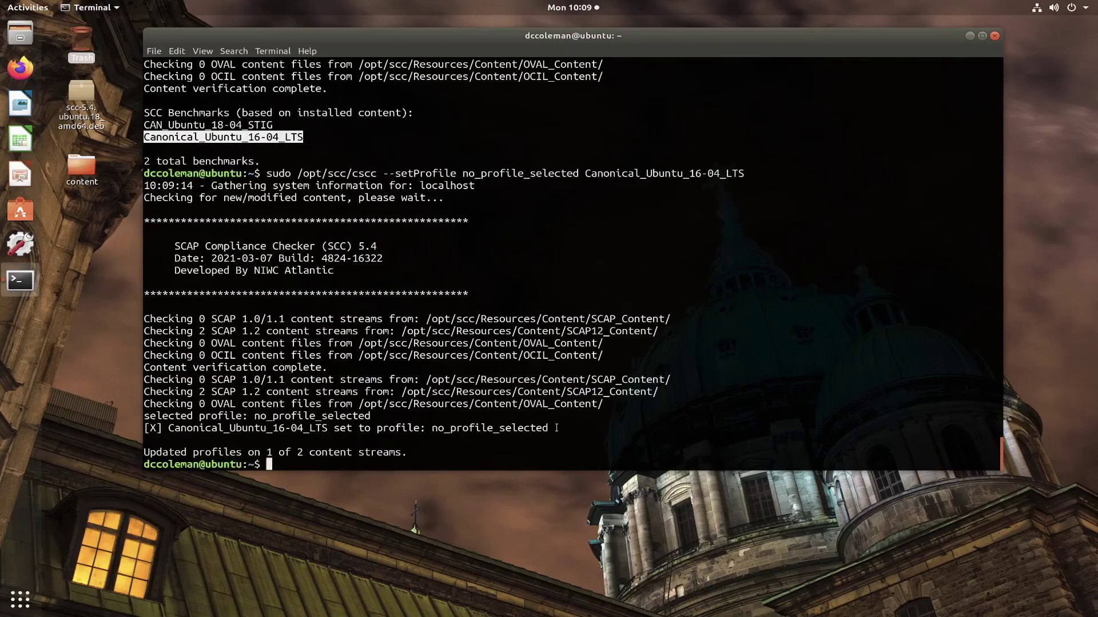
triple_click(283, 421)
triple_click(148, 428)
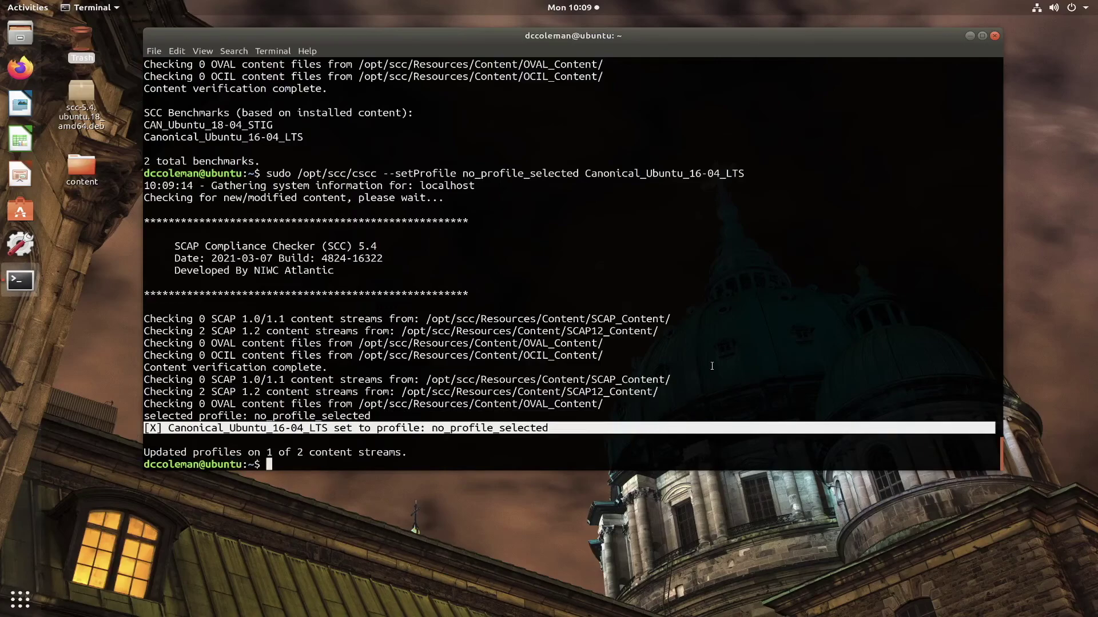
left_click(618, 426)
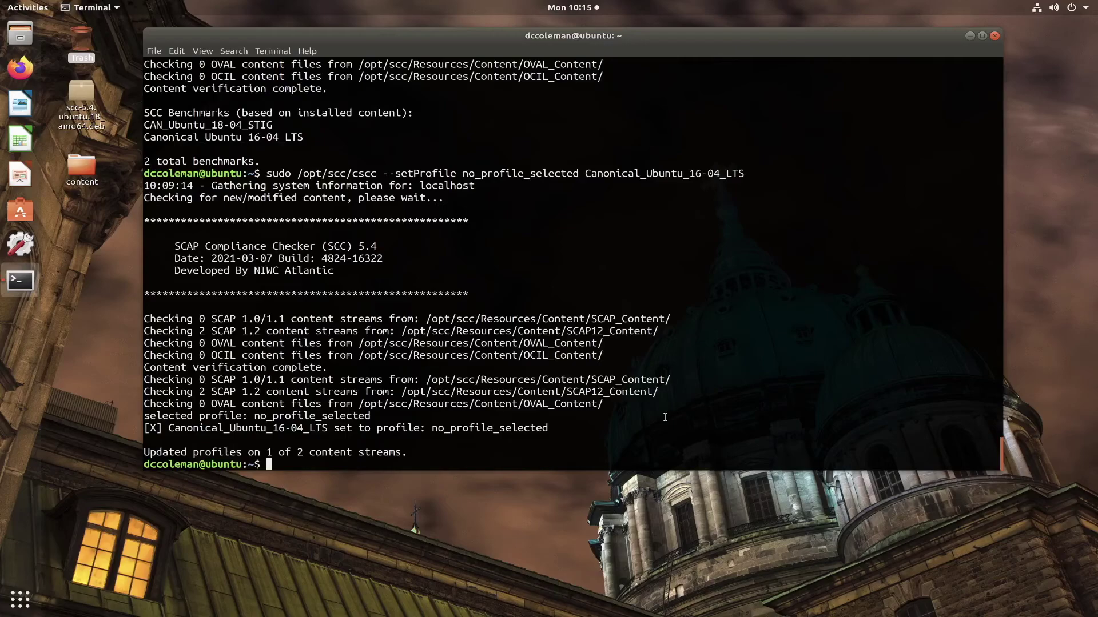
- Run sudo /opt/scc/cscc --listOpt and highlight the scapScan option line
type("sudo /opt/scc/cscc --li")
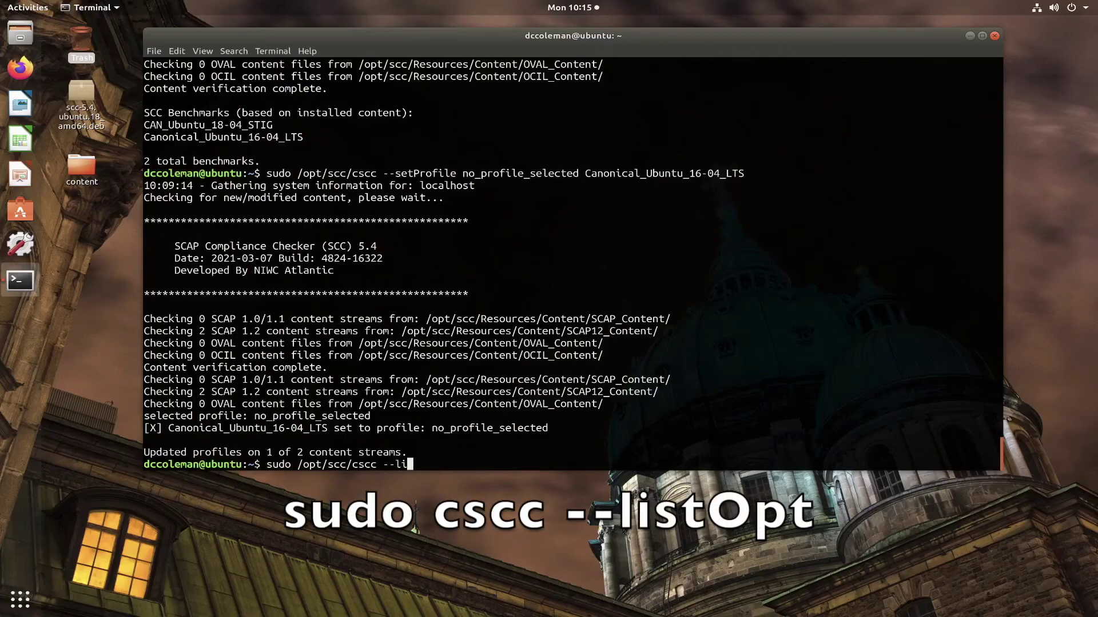
type("stOpt")
key("Return")
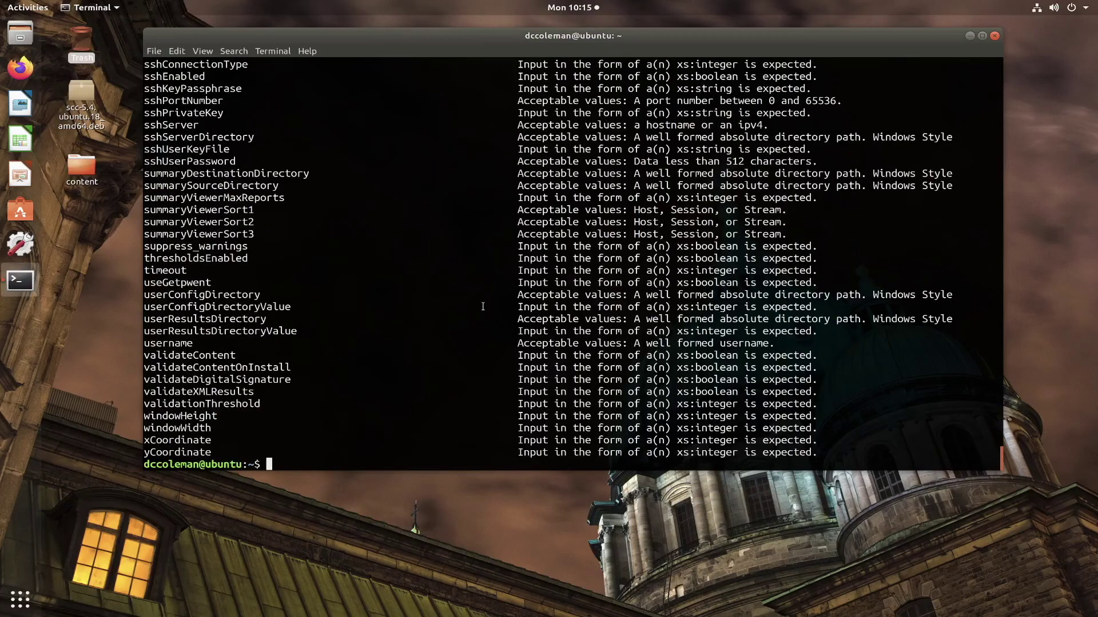
scroll(483, 306, "up", 4)
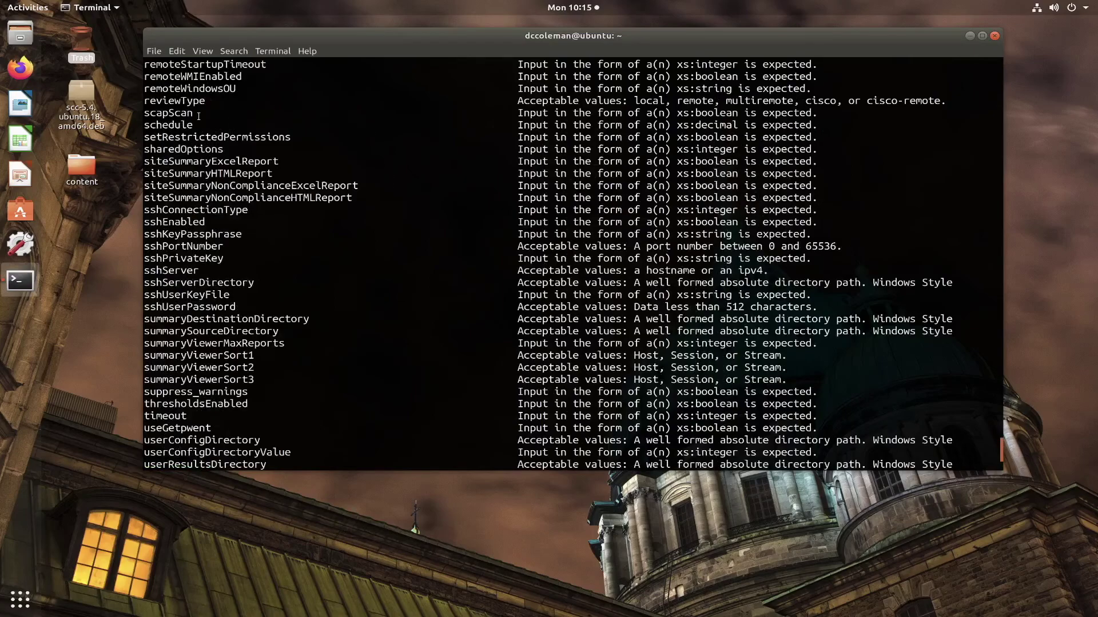
left_click_drag(146, 113, 839, 111)
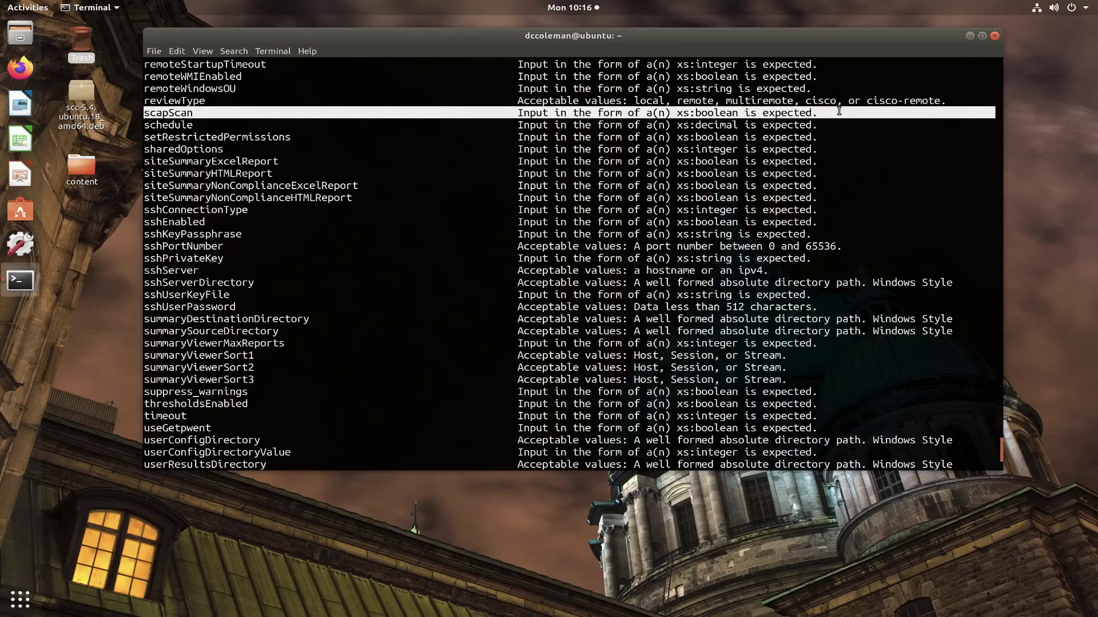
- Run sudo /opt/scc/cscc --setOpt scapScan 0 to turn scapScan off
key("Up")
key("BackSpace")
key("BackSpace")
key("BackSpace")
key("BackSpace")
key("BackSpace")
key("BackSpace")
key("BackSpace")
type("setOpt")
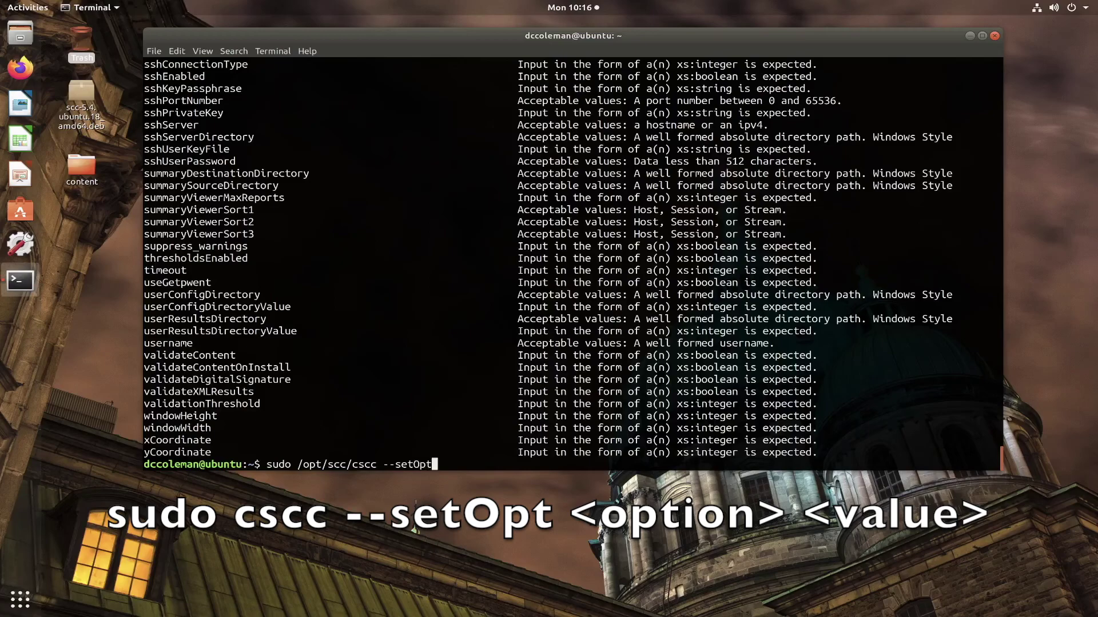
type(" scapScan 0")
key("Return")
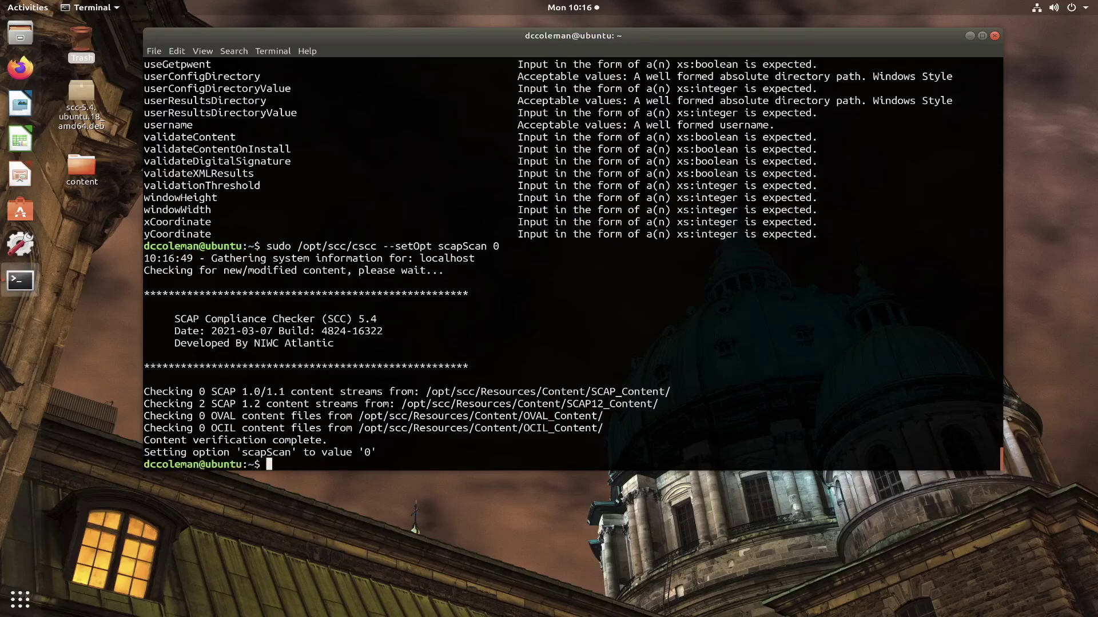
- Rerun the command with scapScan set to 1
key("Up")
key("BackSpace")
type("1")
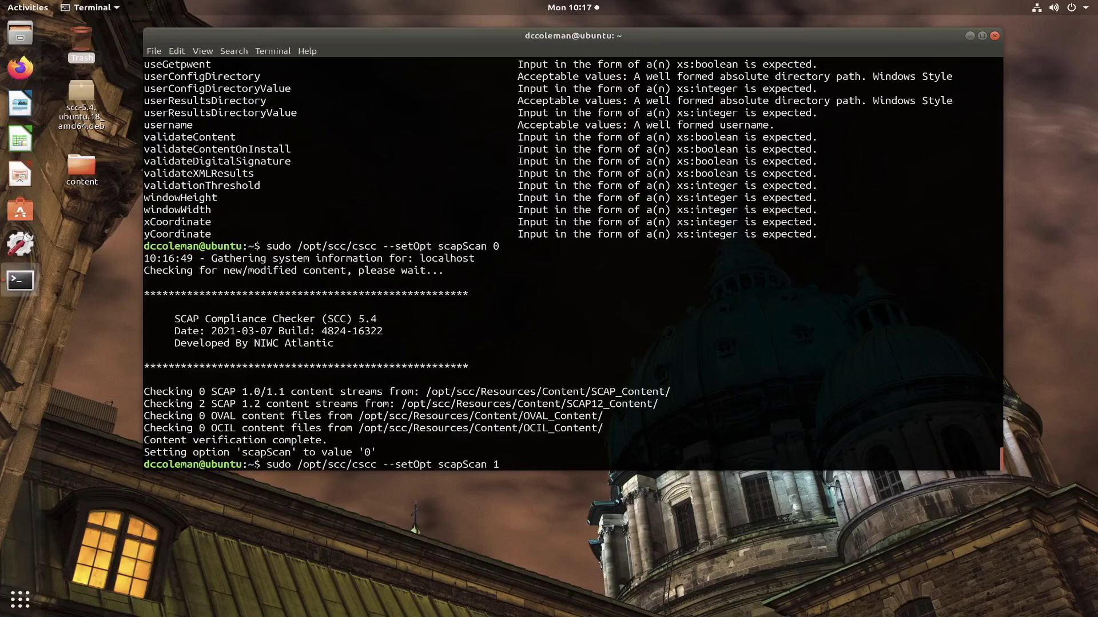
key("Return")
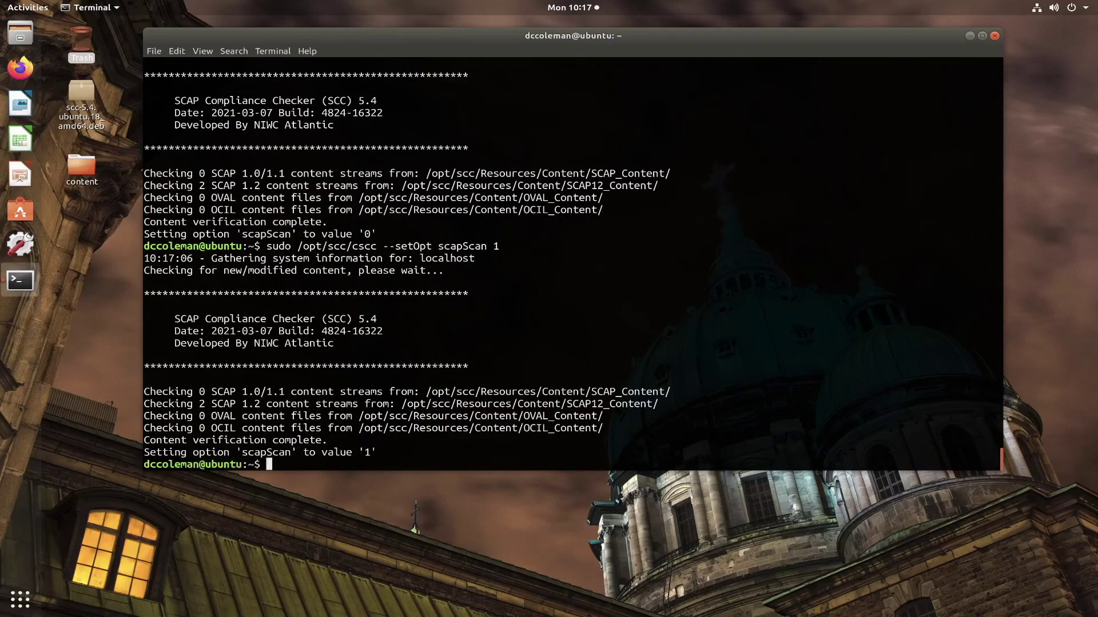
- Submit scapScan with the invalid value 'fskdflsakj'
key("Up")
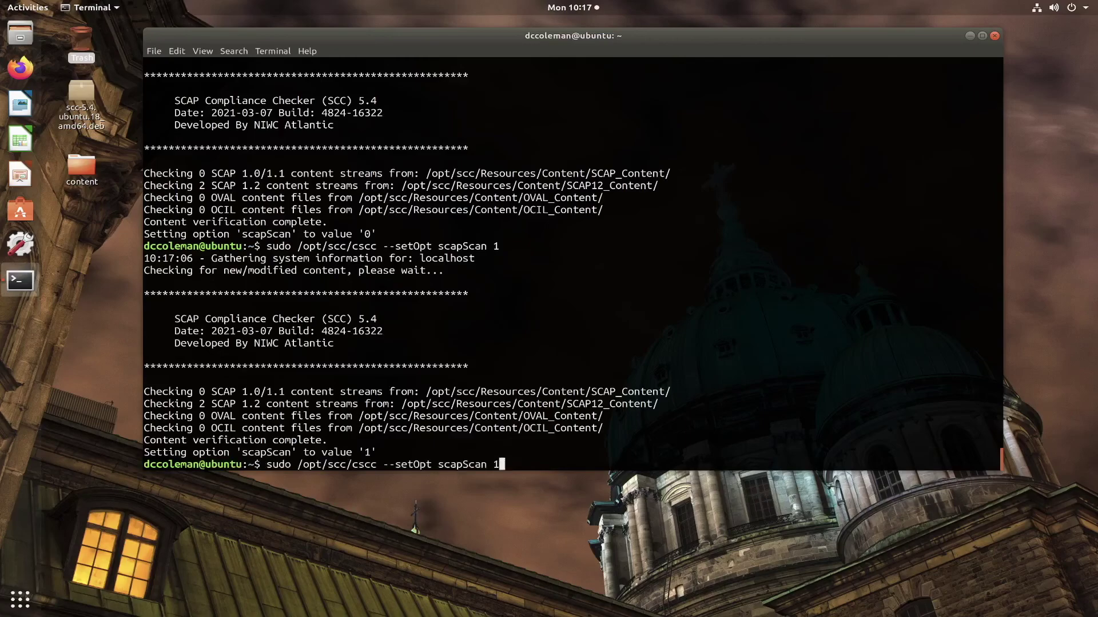
key("BackSpace")
type("fskdflsakj")
key("Return")
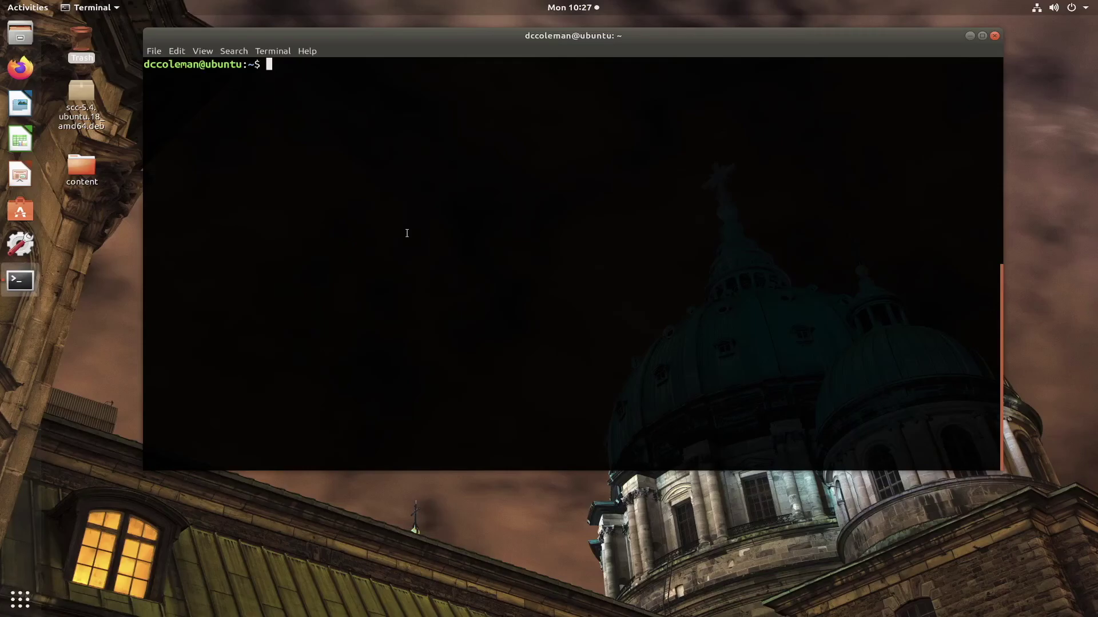
- Run sudo /opt/scc/cscc --getOpt scapScan, which reports 1
type("sudo /opt/scc/cscc")
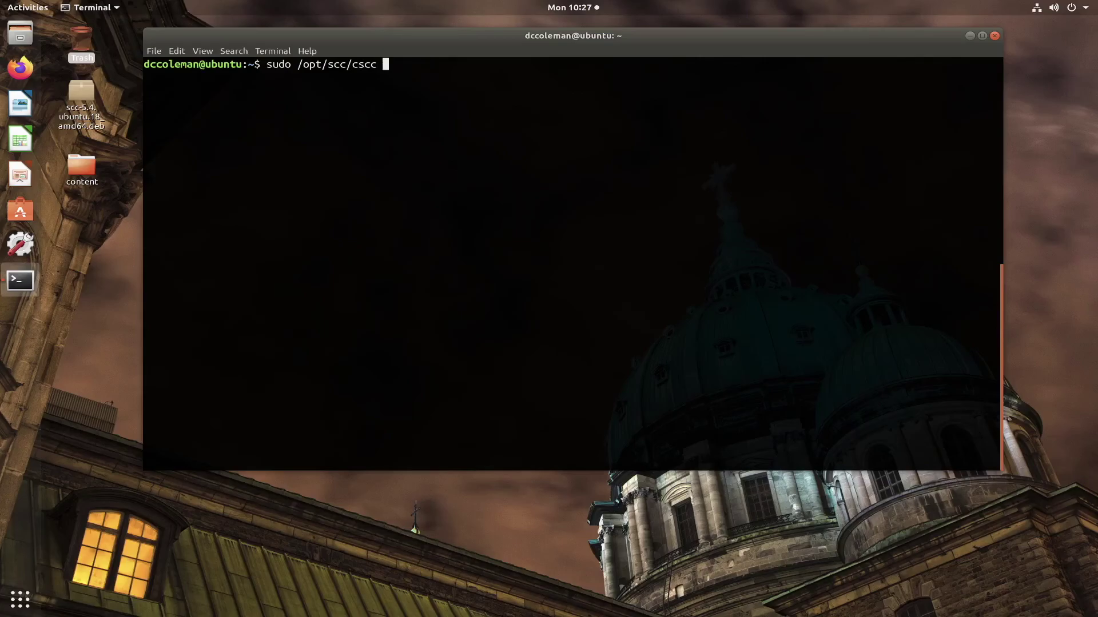
type("--getOpt scap")
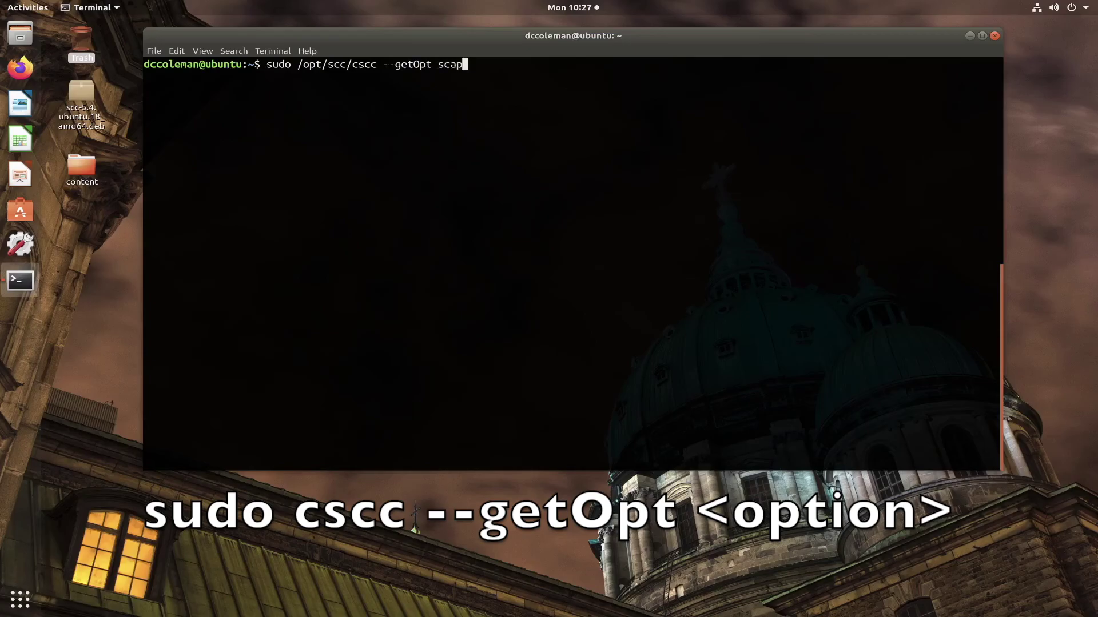
type("Scan")
key("Return")
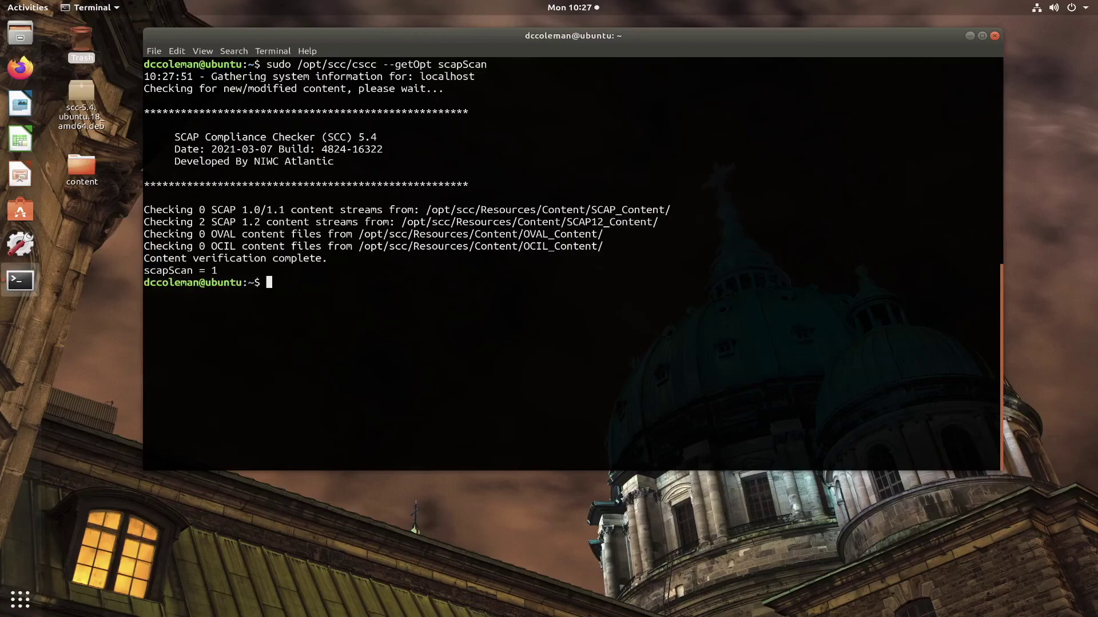
- Recall the query and start rewriting it as a --setOpt command
key("Up")
key("BackSpace")
key("BackSpace")
key("BackSpace")
key("BackSpace")
key("BackSpace")
key("BackSpace")
key("BackSpace")
key("BackSpace")
key("BackSpace")
key("BackSpace")
key("BackSpace")
key("BackSpace")
key("BackSpace")
key("BackSpace")
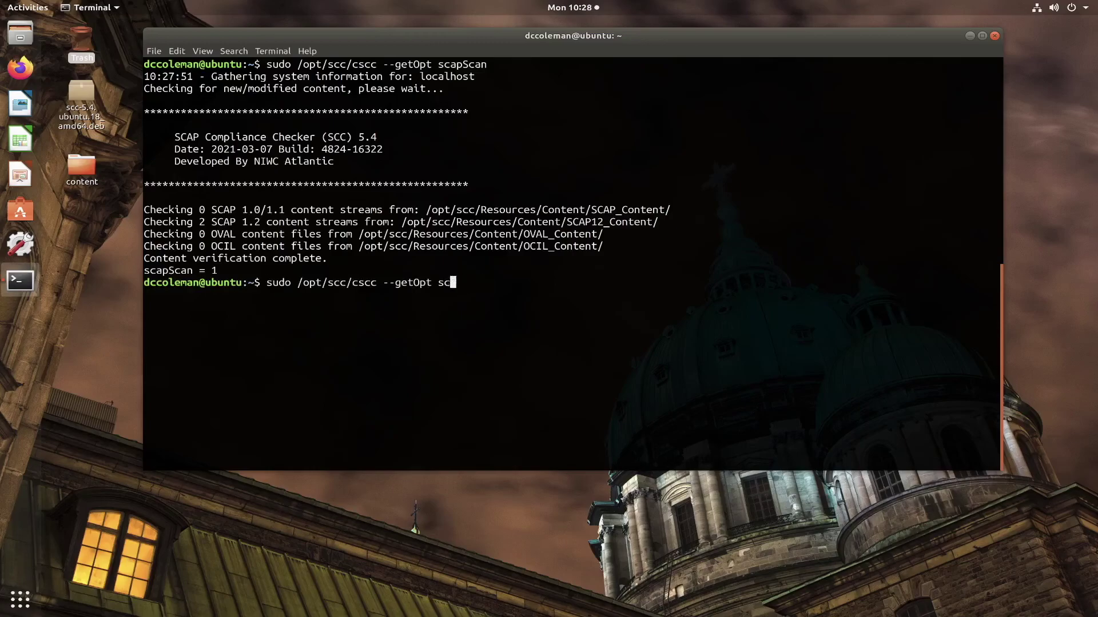
key("BackSpace")
type("setOpt scan")
- Finish and run sudo /opt/scc/cscc --setOpt scapScan 0
key("BackSpace")
type("pScan 0")
key("Return")
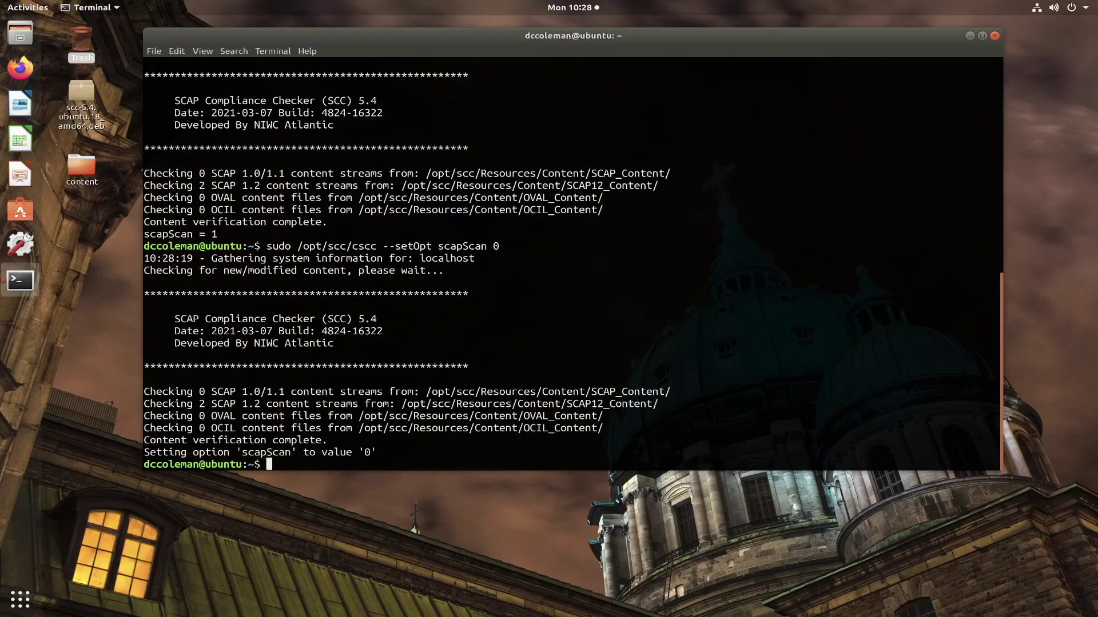
- Run sudo /opt/scc/cscc --restoreDefault to restore SCC's default options
key("Up")
key("BackSpace")
key("BackSpace")
key("BackSpace")
key("BackSpace")
key("BackSpace")
key("BackSpace")
key("BackSpace")
key("BackSpace")
key("BackSpace")
key("BackSpace")
key("BackSpace")
key("BackSpace")
key("BackSpace")
key("BackSpace")
key("BackSpace")
key("BackSpace")
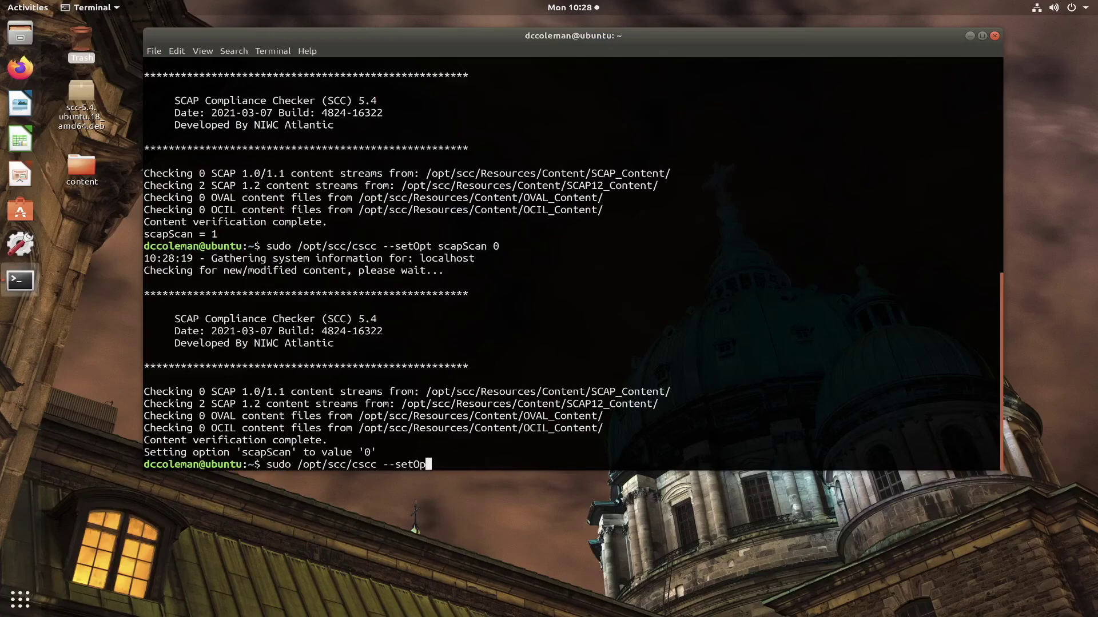
key("BackSpace")
type("restoreDefault")
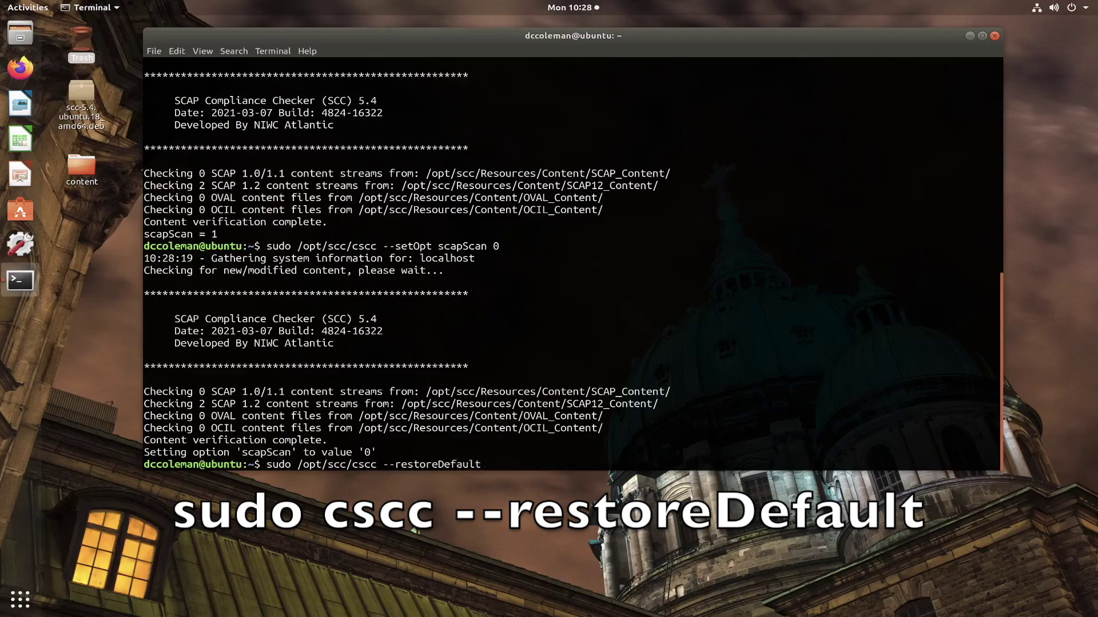
key("Return")
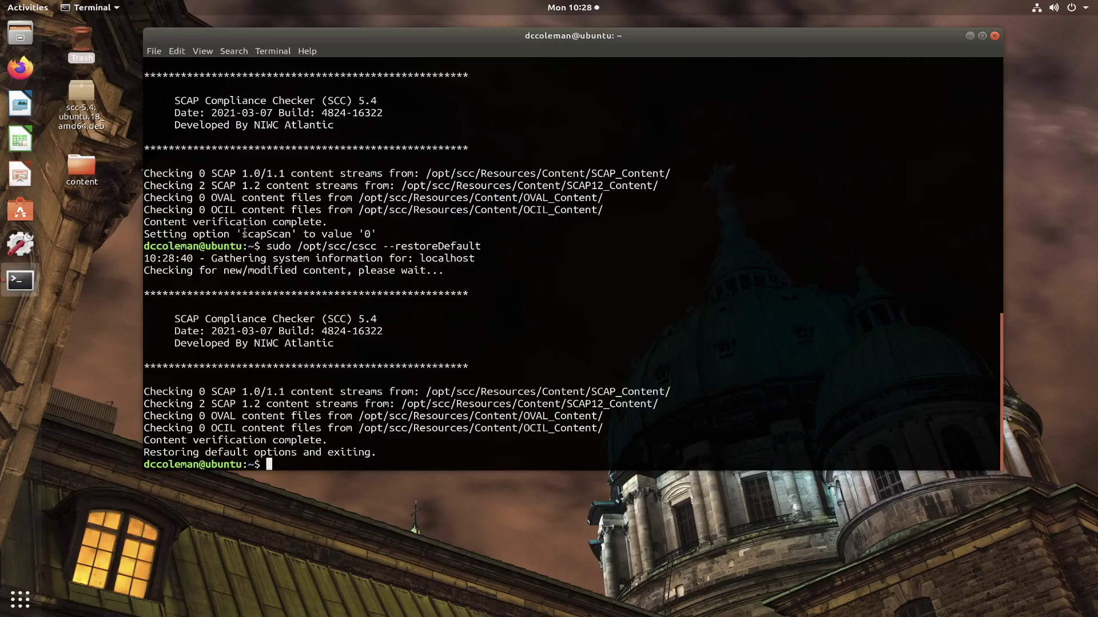
left_click_drag(242, 234, 376, 233)
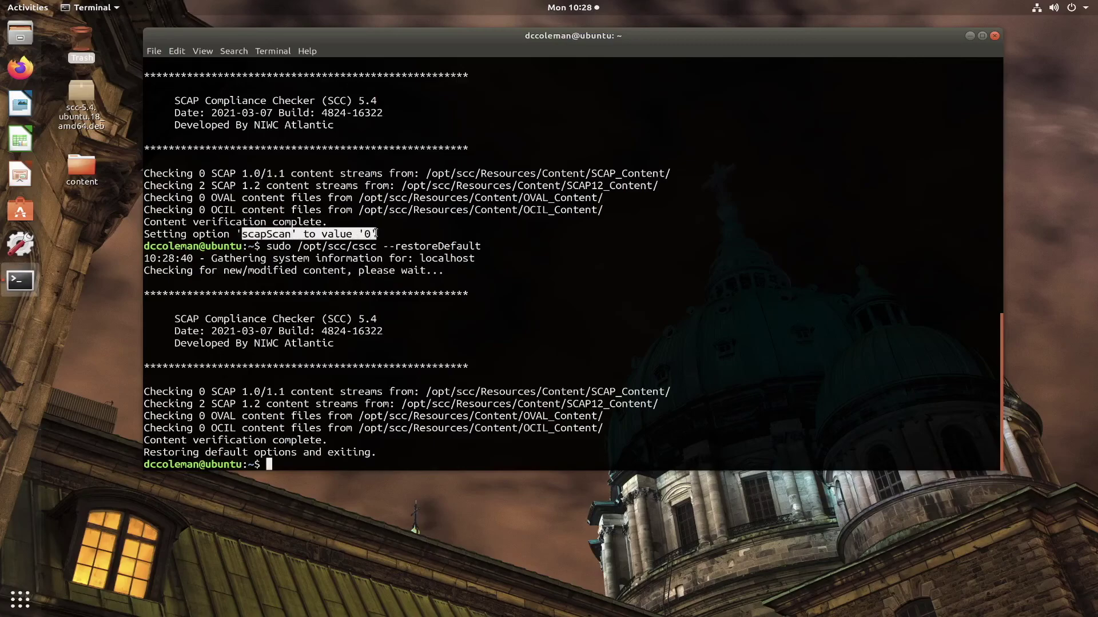
left_click(376, 233)
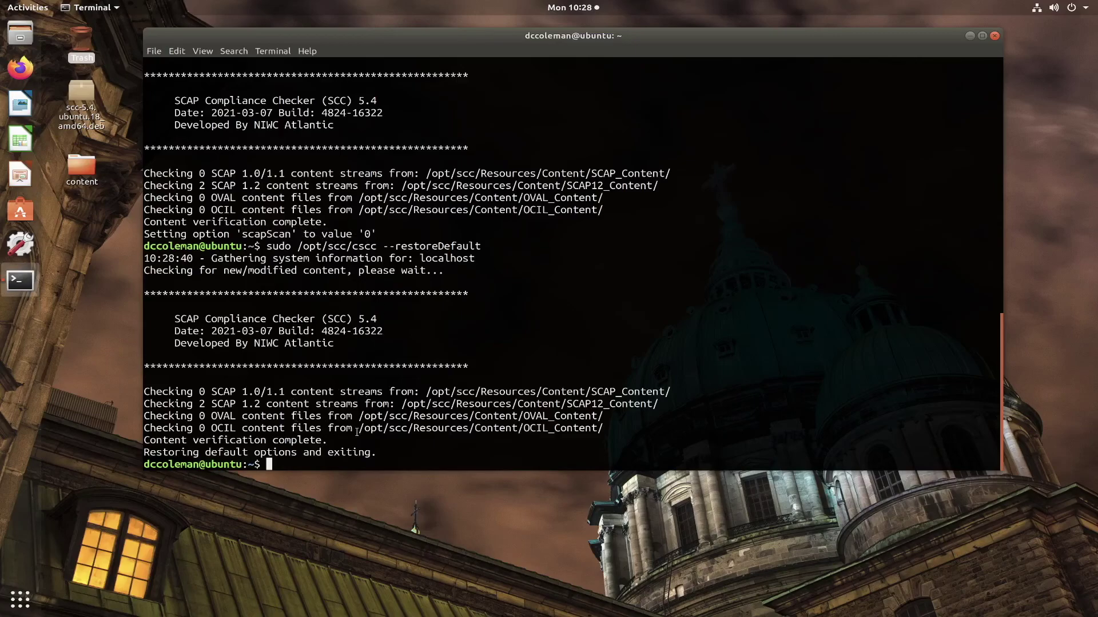
- Query scapScan again with --getOpt scapScan after the defaults restore
key("Up")
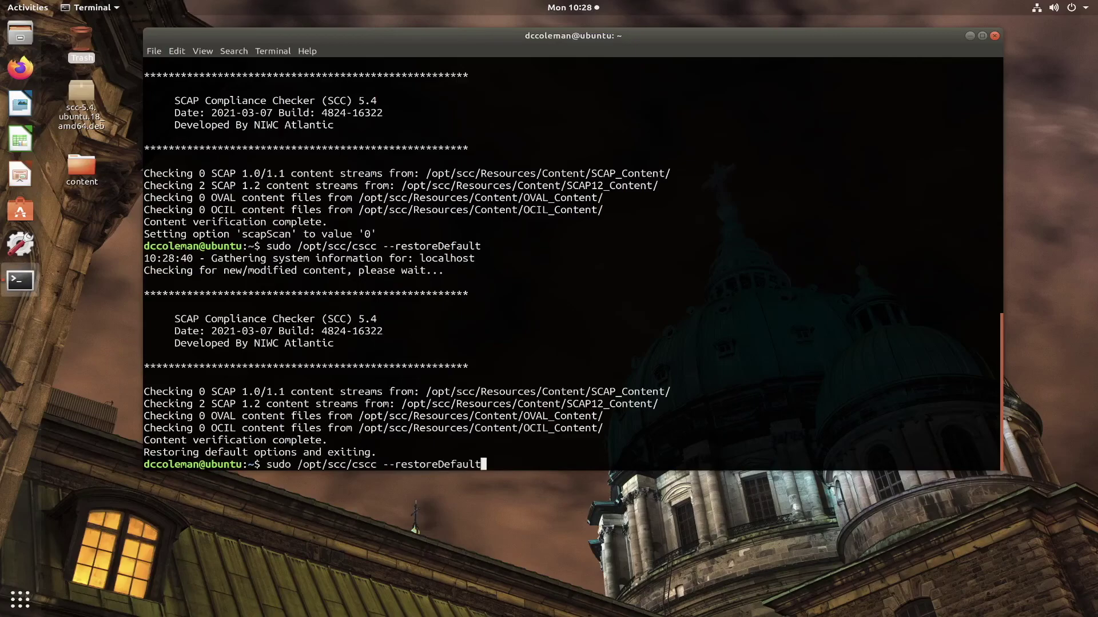
key("Up")
key("BackSpace")
key("BackSpace")
key("Left")
key("Left")
key("Left")
key("Left")
key("Left")
key("Left")
key("Left")
key("Left")
key("Left")
key("Left")
key("Left")
key("Left")
key("Left")
key("Left")
key("BackSpace")
type("g")
key("Return")
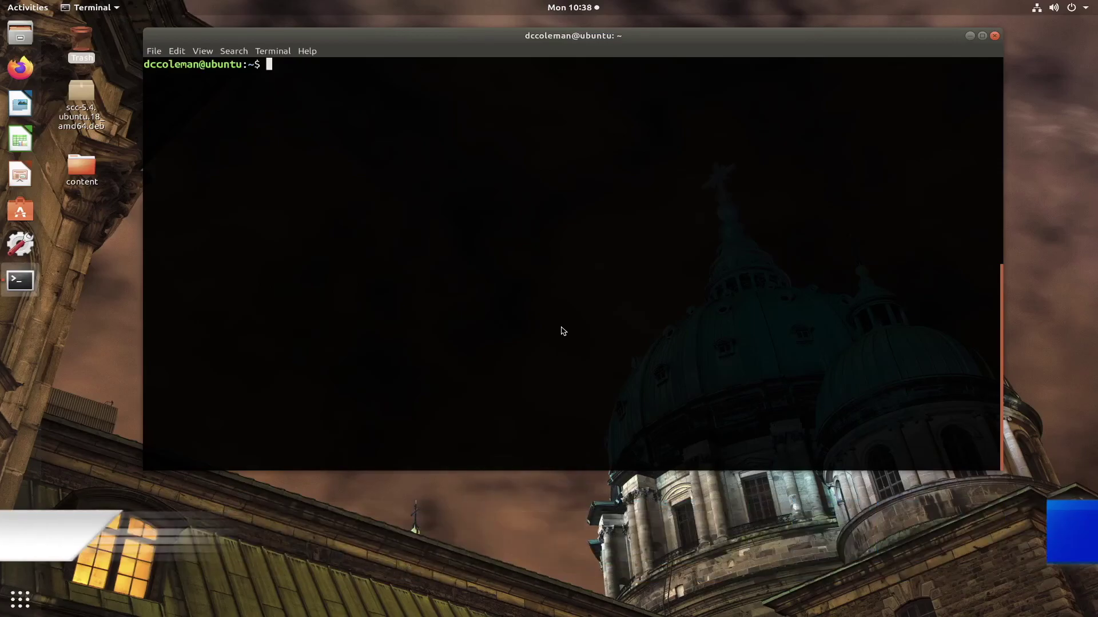
- Run sudo /opt/scc/cscc -ea to enable all SCAP and OVAL content
type("sudo /opt/")
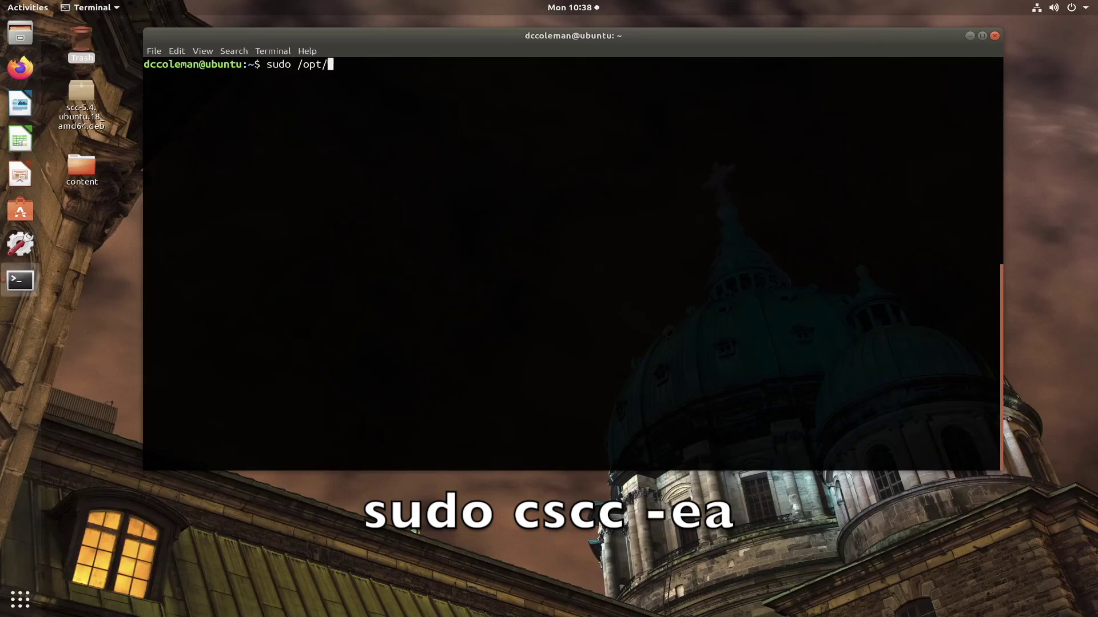
type("scc/s")
key("BackSpace")
type("cscc -ea")
key("Return")
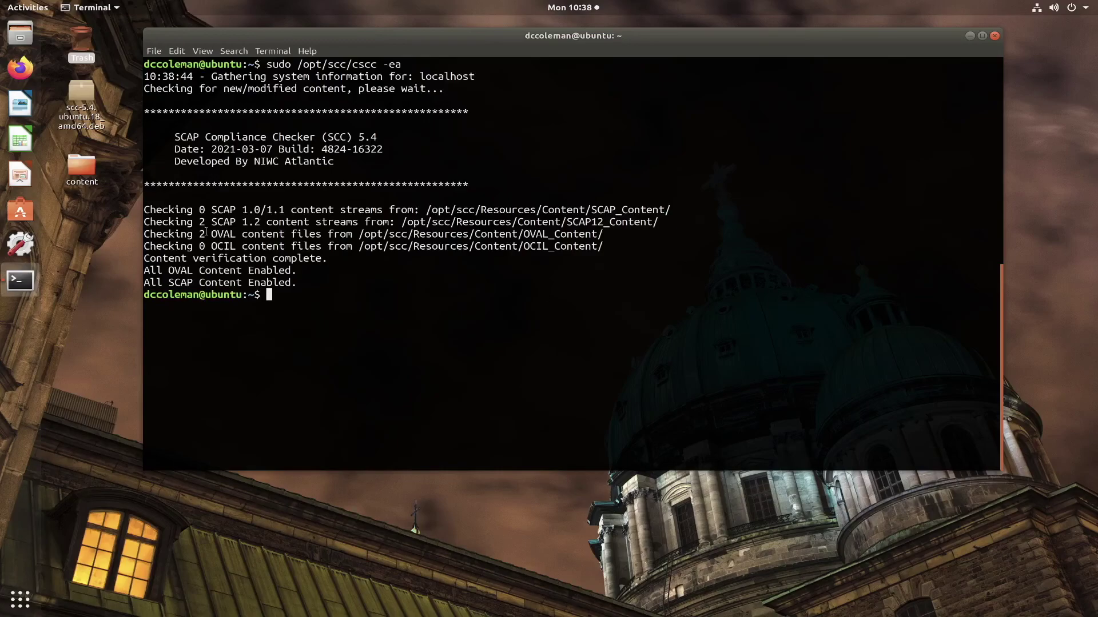
- Highlight the All OVAL and All SCAP Content Enabled messages, then recall the command
left_click_drag(298, 273, 137, 270)
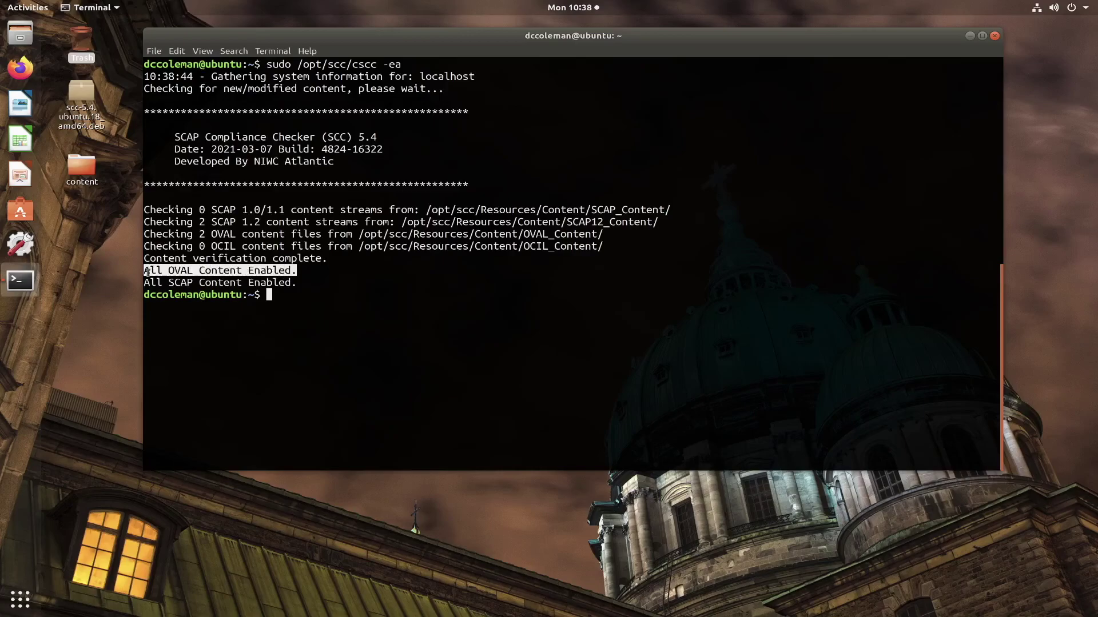
left_click_drag(300, 286, 136, 283)
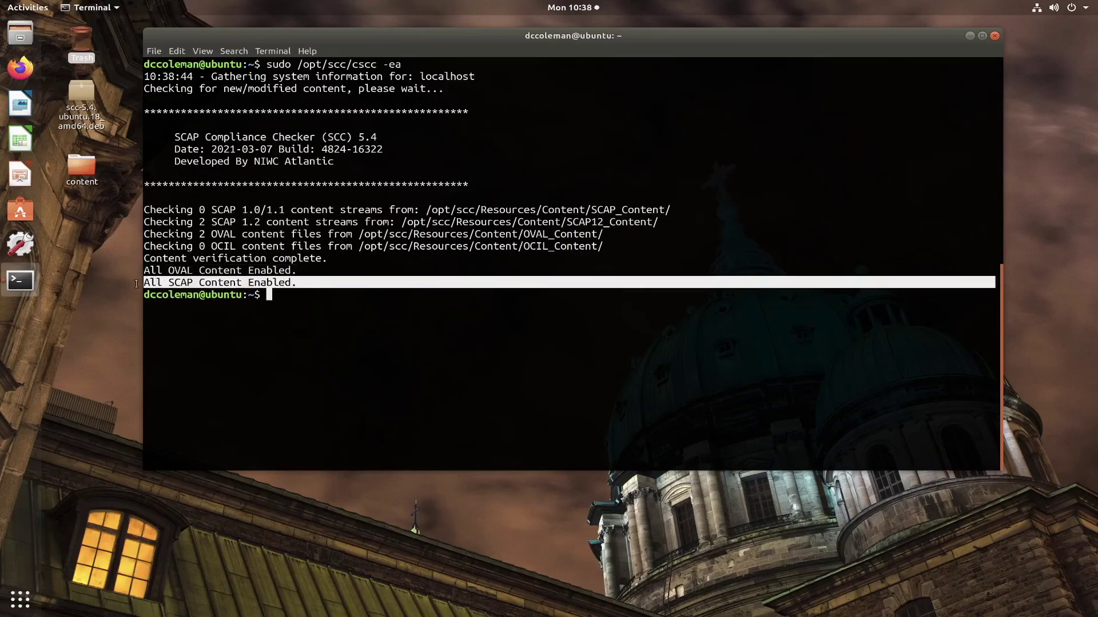
left_click(367, 295)
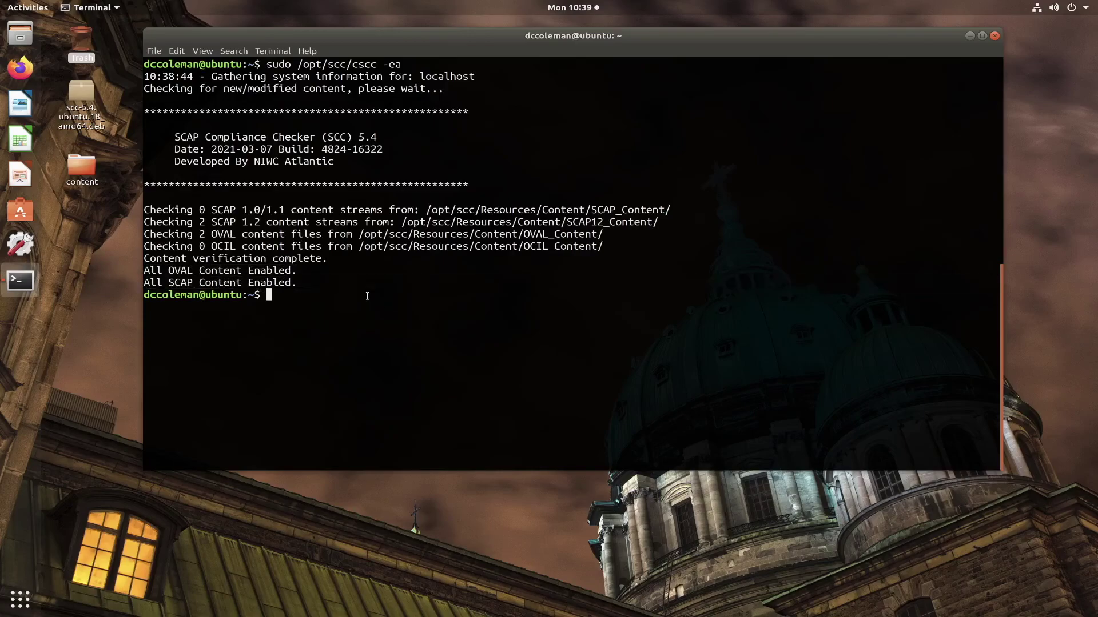
key("Up")
key("BackSpace")
key("BackSpace")
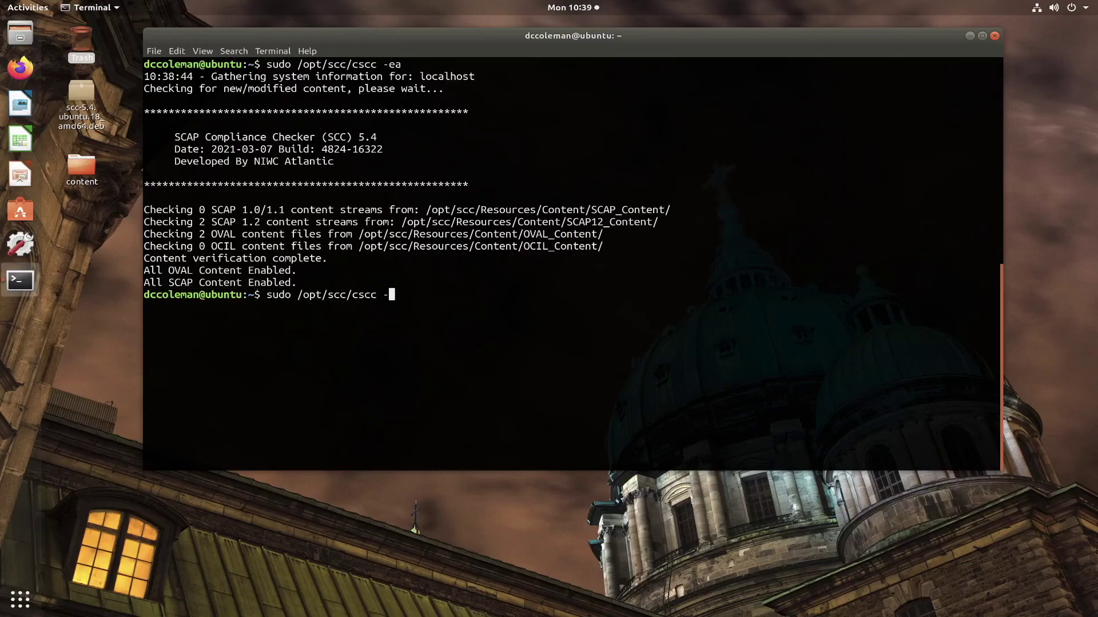
- Run sudo /opt/scc/cscc -da to disable all content, then prepare sudo /opt/scc/cscc -ear
type("da")
key("Return")
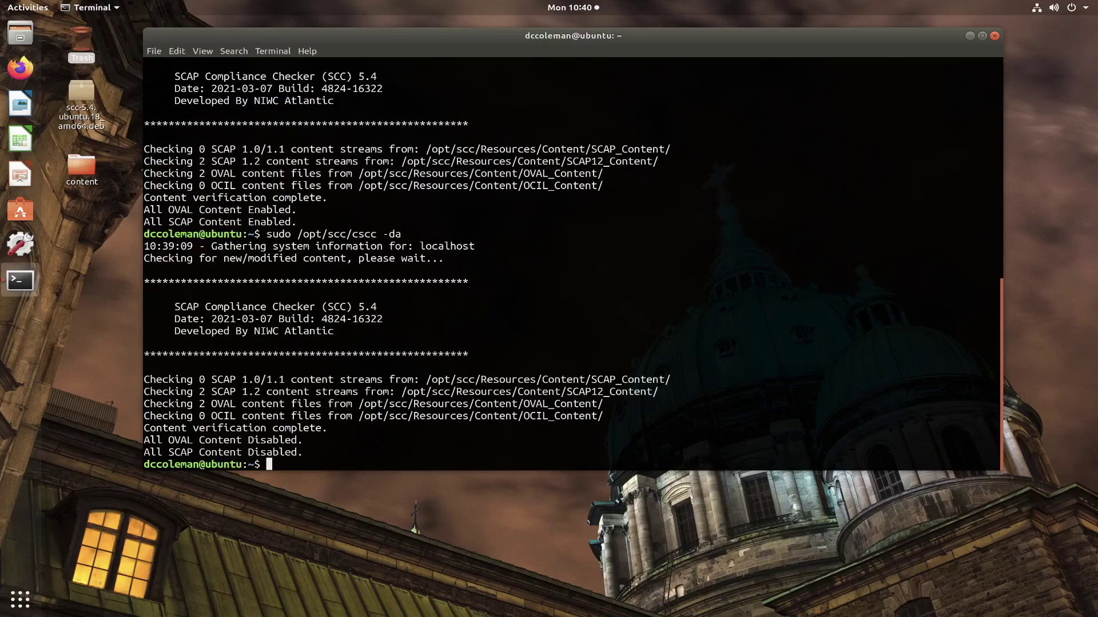
key("Up")
key("BackSpace")
key("BackSpace")
type("ear")
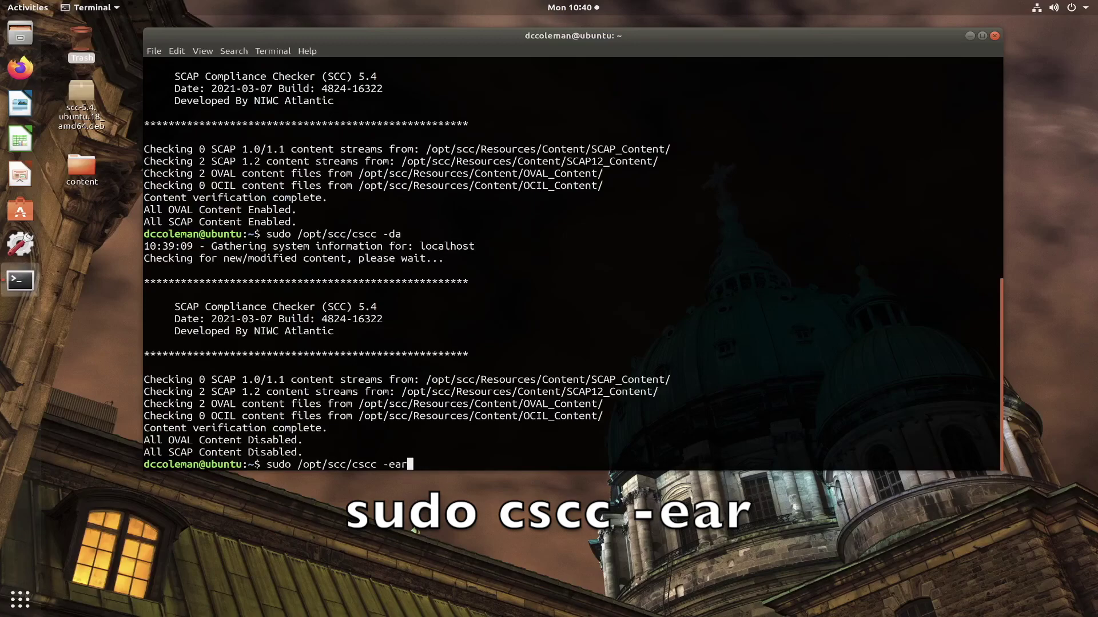
- Run 'sudo /opt/scc/cscc -ear' to enable all content and launch an SCC scan
key("Return")
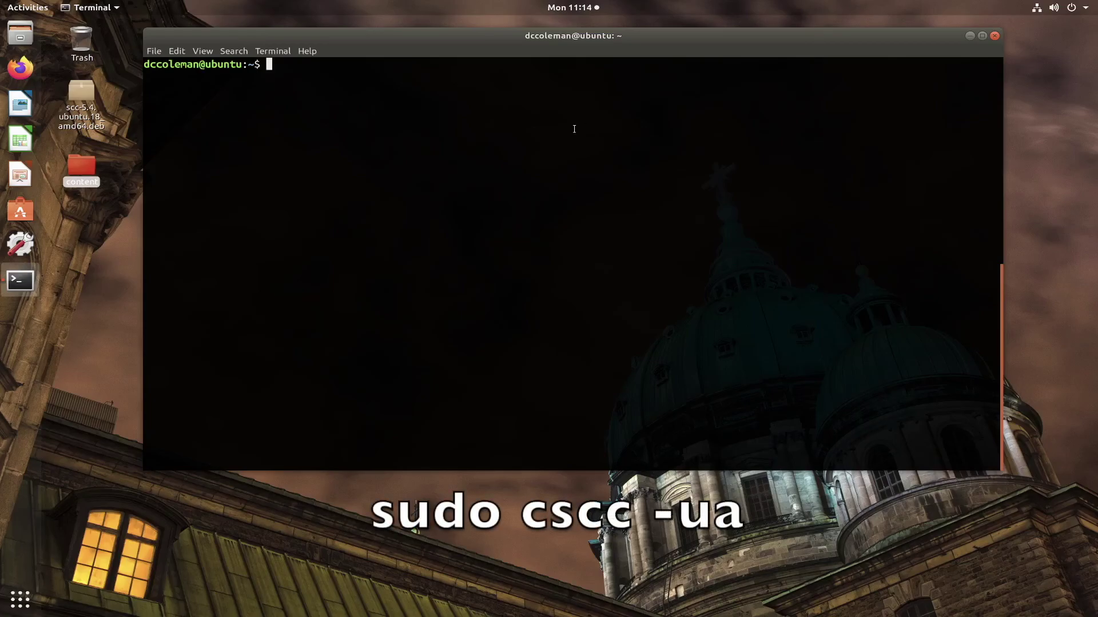
- Run sudo /opt/scc/cscc -ua to verify the 2 SCAP 1.2 content streams and 2 OVAL files
type("sudo /opt/scc/cscc -ua")
key("Return")
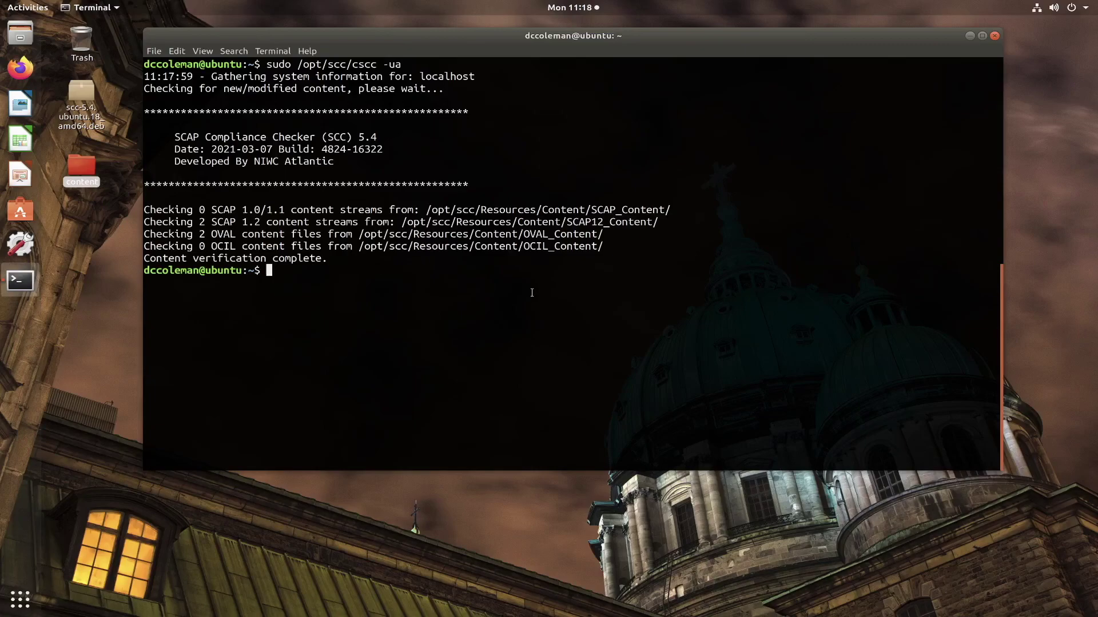
- Enter a cscc -isr import of the Ubuntu 18-04 STIG benchmark from ~/Desktop/content
type("sudo /opt/sc")
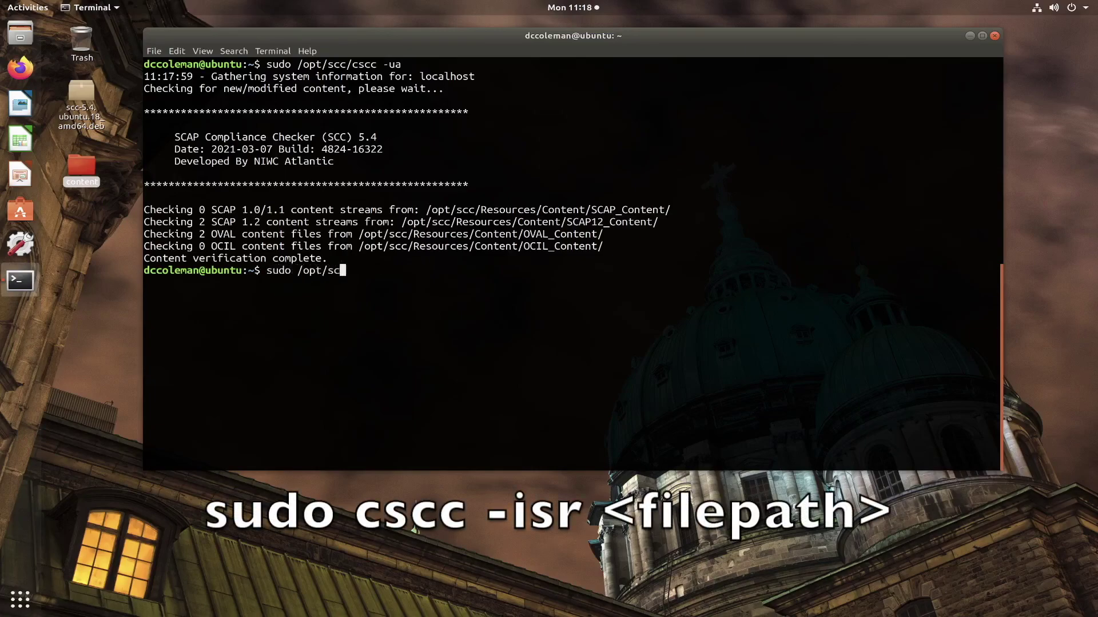
type("c/cscc -isr")
type("~/Des")
key("Tab")
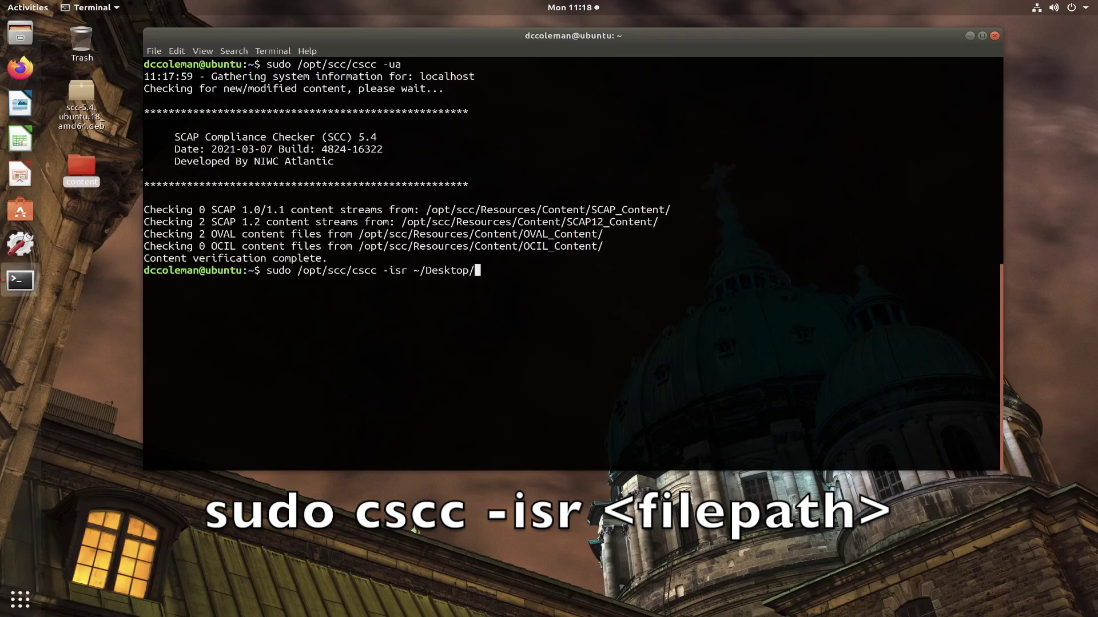
type("con")
key("Tab")
type("U")
key("Tab")
type("18")
key("Tab")
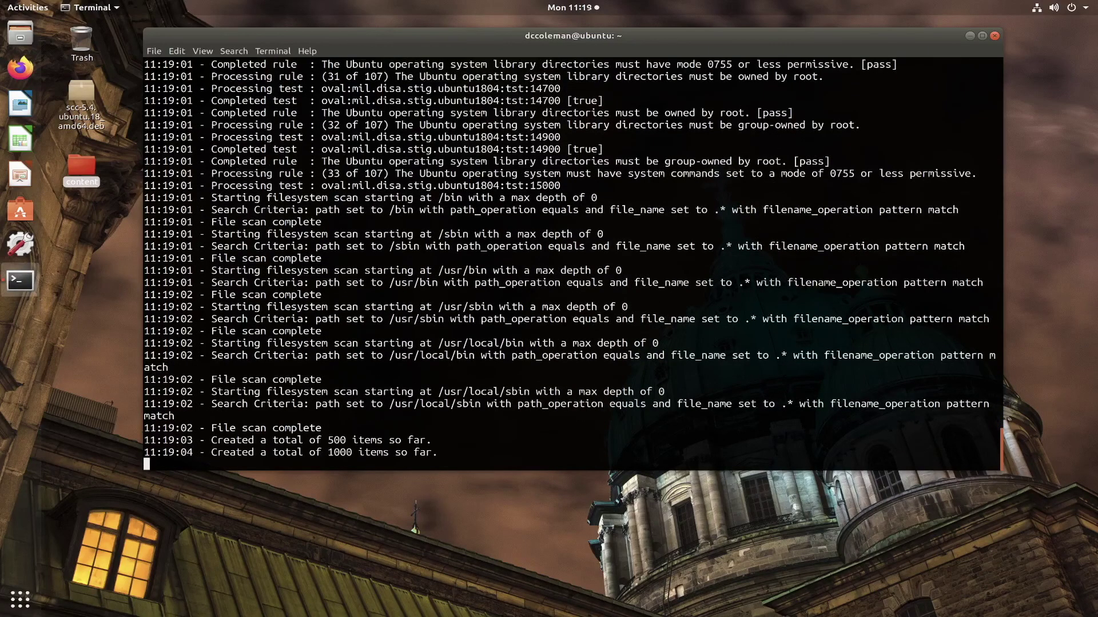
- Stop the running scan and rerun the benchmark import, which fails because the file exists
key("ctrl+c")
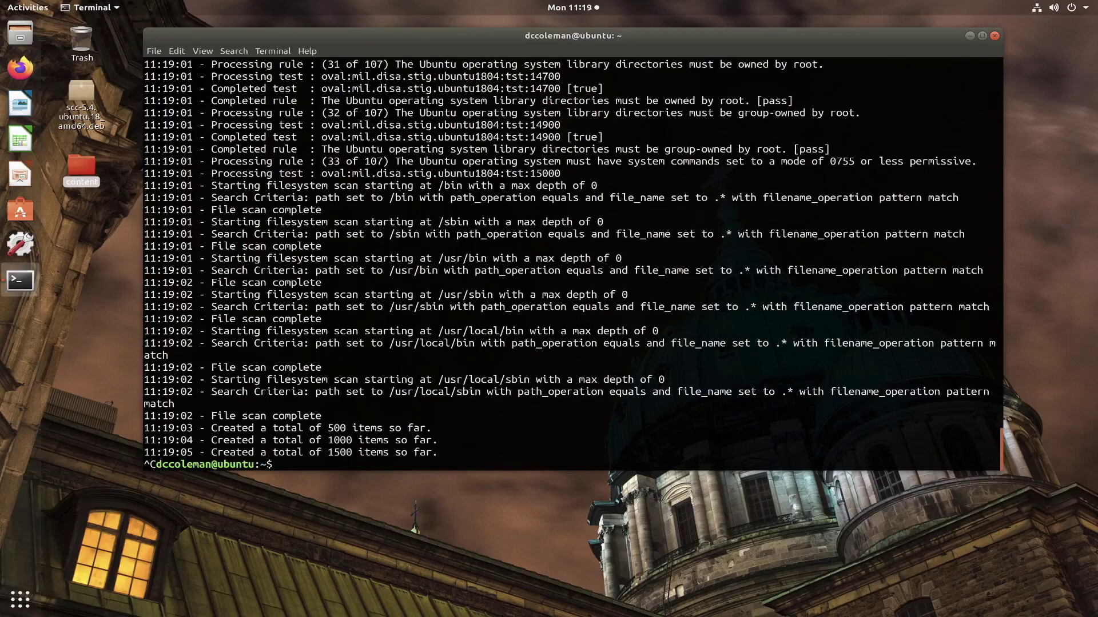
key("Up")
key("Return")
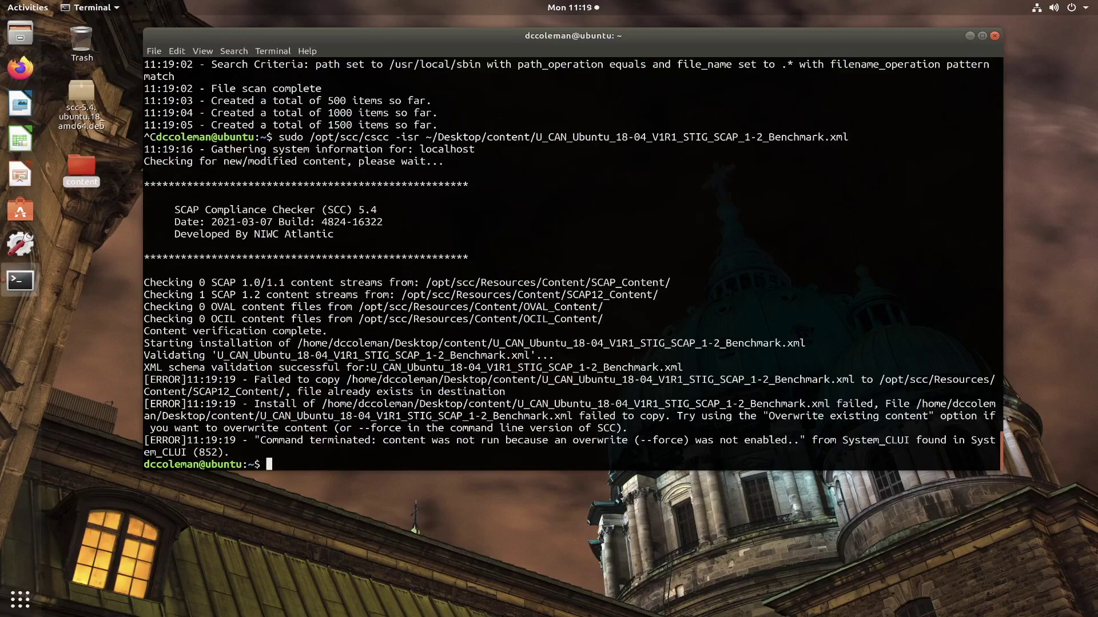
- Rerun the benchmark import with --force inserted before the ~/Desktop file path
key("Up")
key("Left")
key("Left")
key("Left")
key("Left")
key("Left")
key("Left")
key("Left")
key("Left")
key("Left")
key("Left")
key("Left")
key("Left")
key("Left")
key("Left")
key("Left")
key("Left")
key("Left")
key("Left")
key("Left")
key("Left")
key("Left")
key("Left")
key("Left")
key("Left")
key("Left")
key("Left")
key("Left")
key("Left")
key("Left")
key("Left")
key("Left")
key("Left")
key("Left")
key("Left")
key("Left")
key("Left")
key("Left")
key("Left")
key("Left")
key("Left")
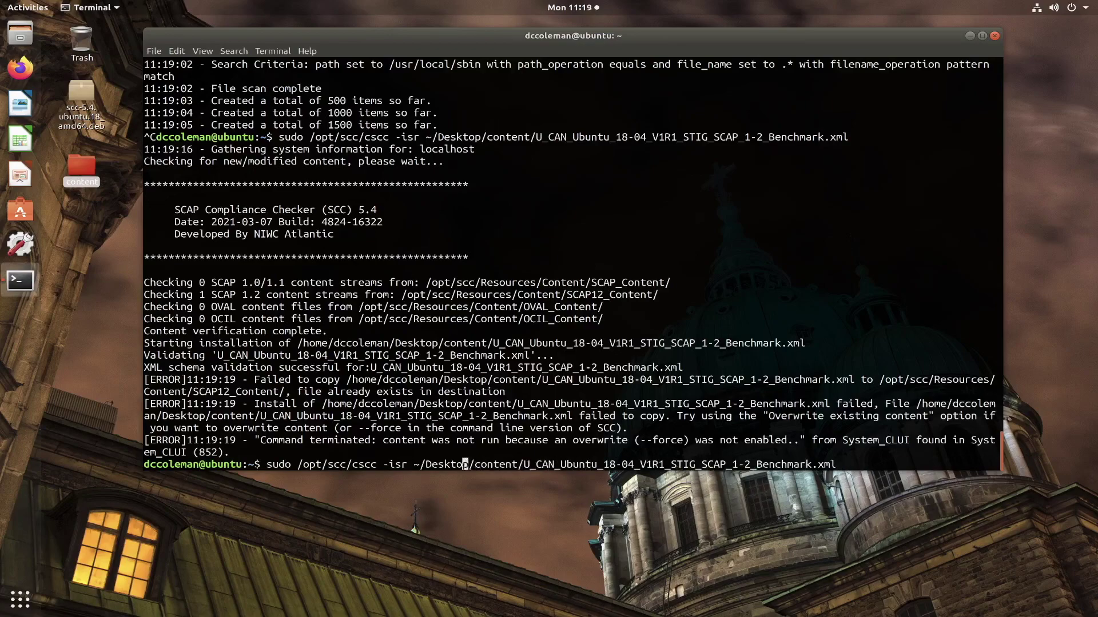
type("--force")
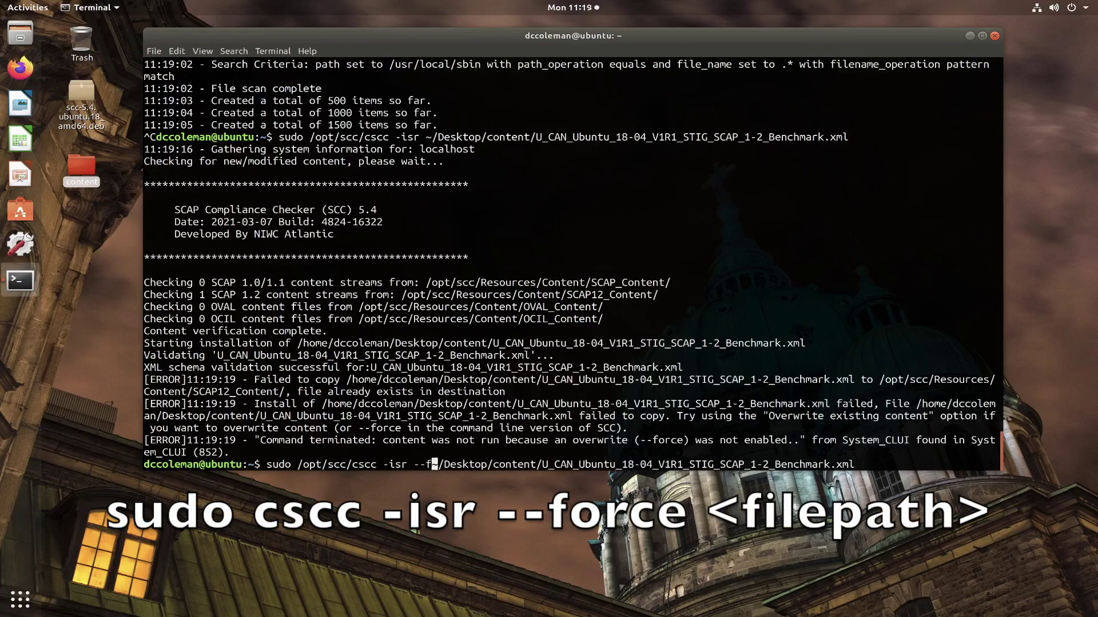
key("Return")
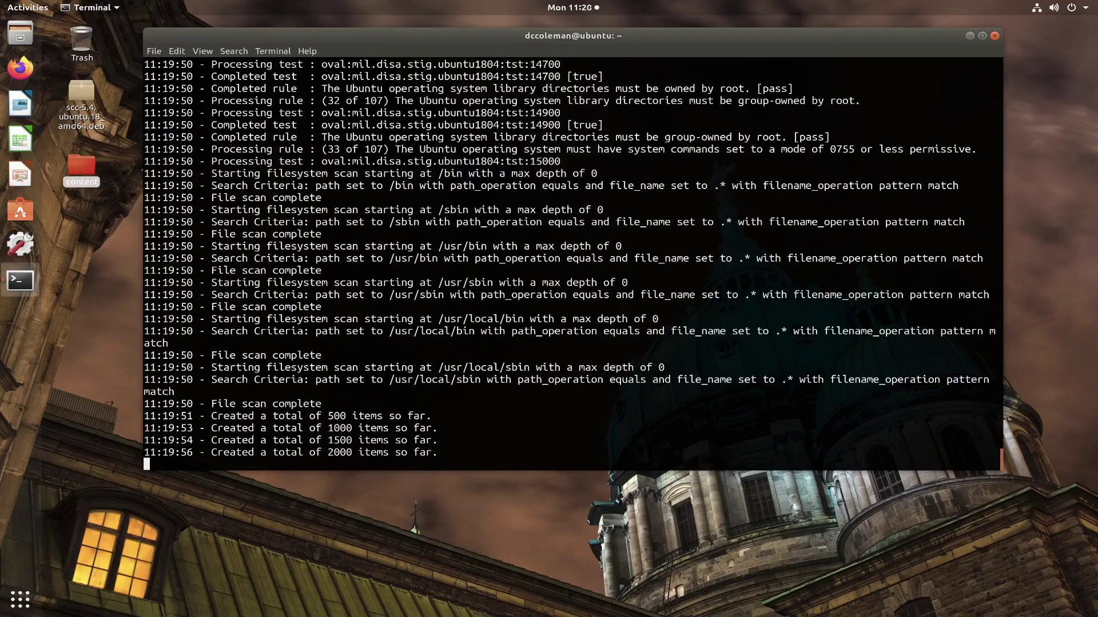
- Stop the scan and rerun the forced import with the no_profile_selected profile appended
key("ctrl+c")
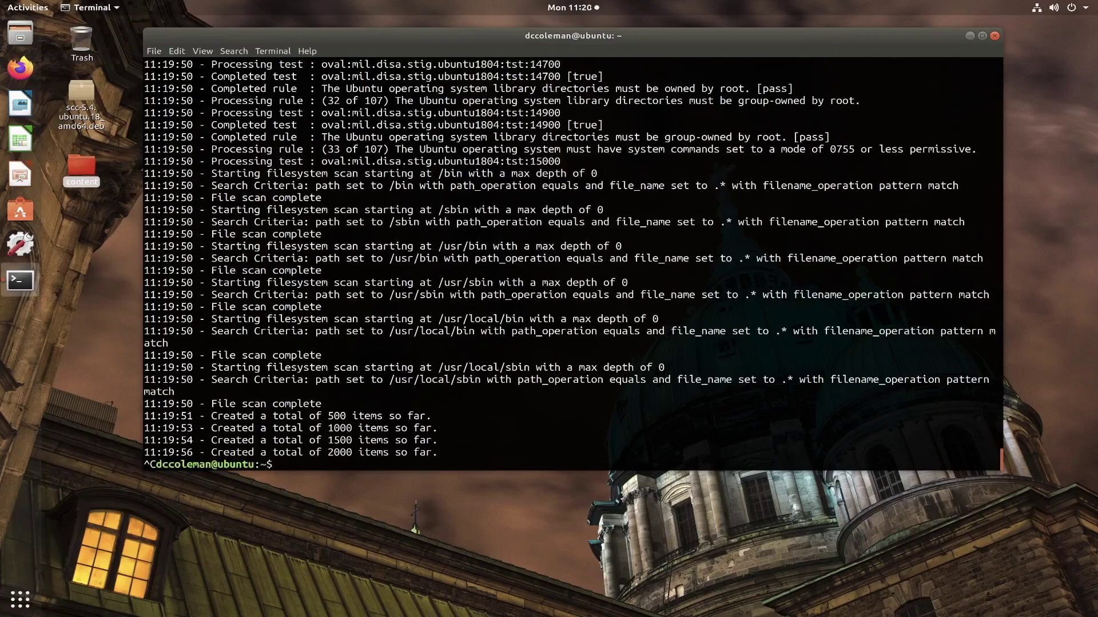
key("Up")
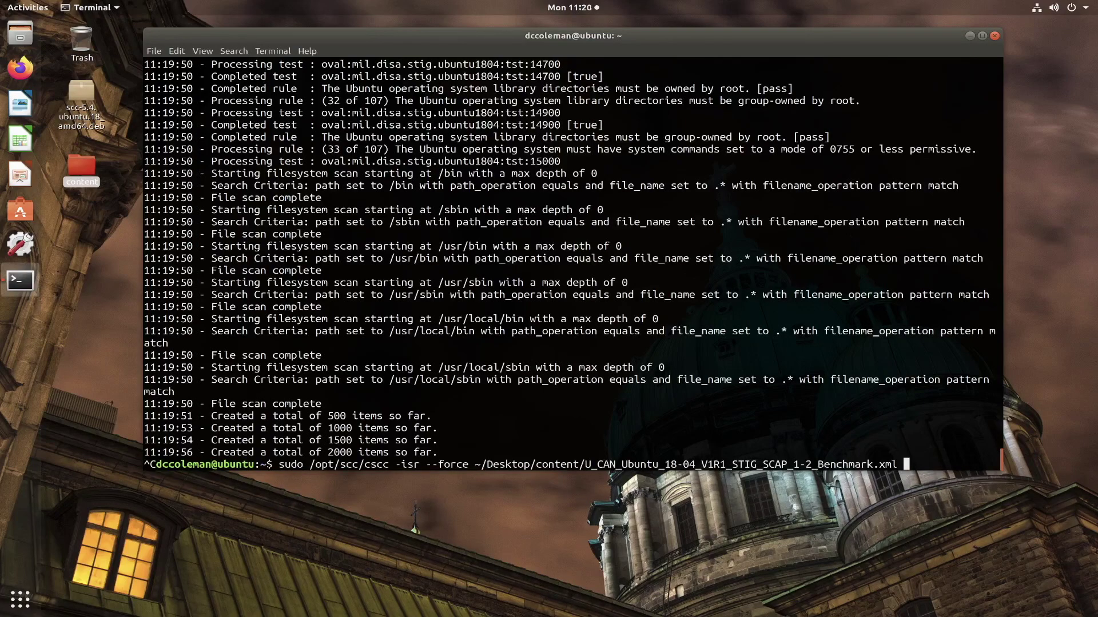
type("no_profile")
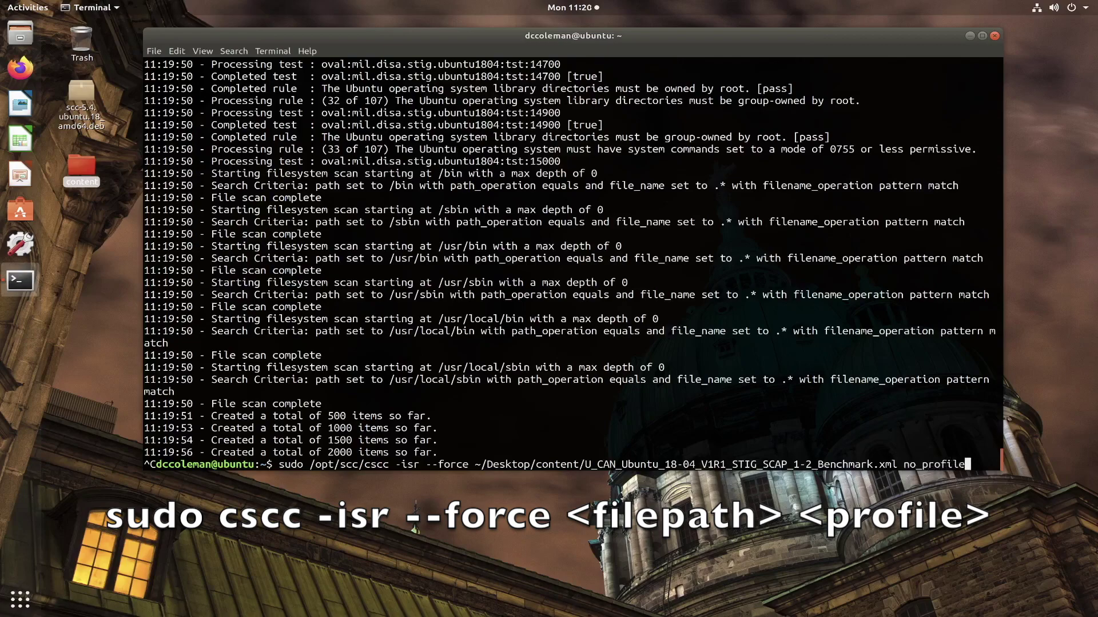
type("_selected")
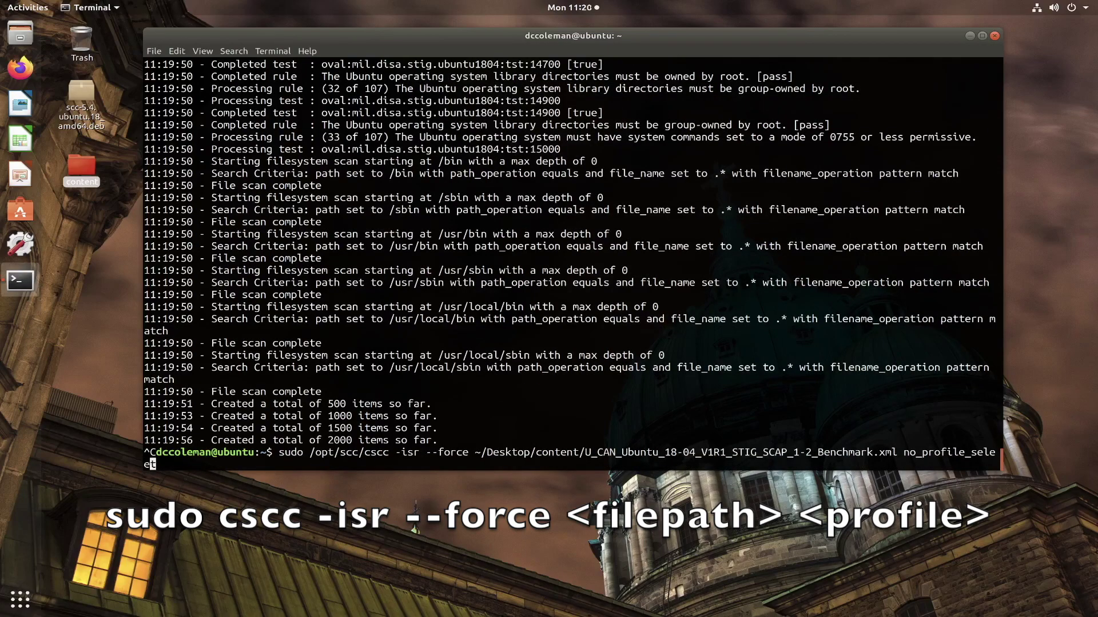
key("Return")
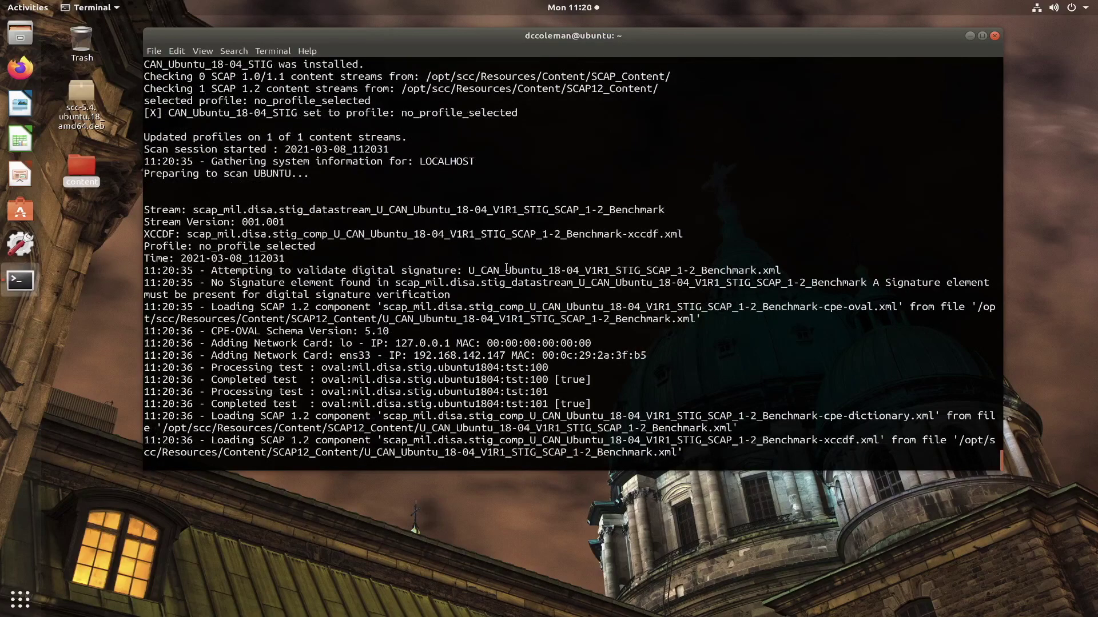
- Stop the scan and highlight the 'Updated profiles' and 'Profile: no_profile_selected' output lines
key("ctrl+c")
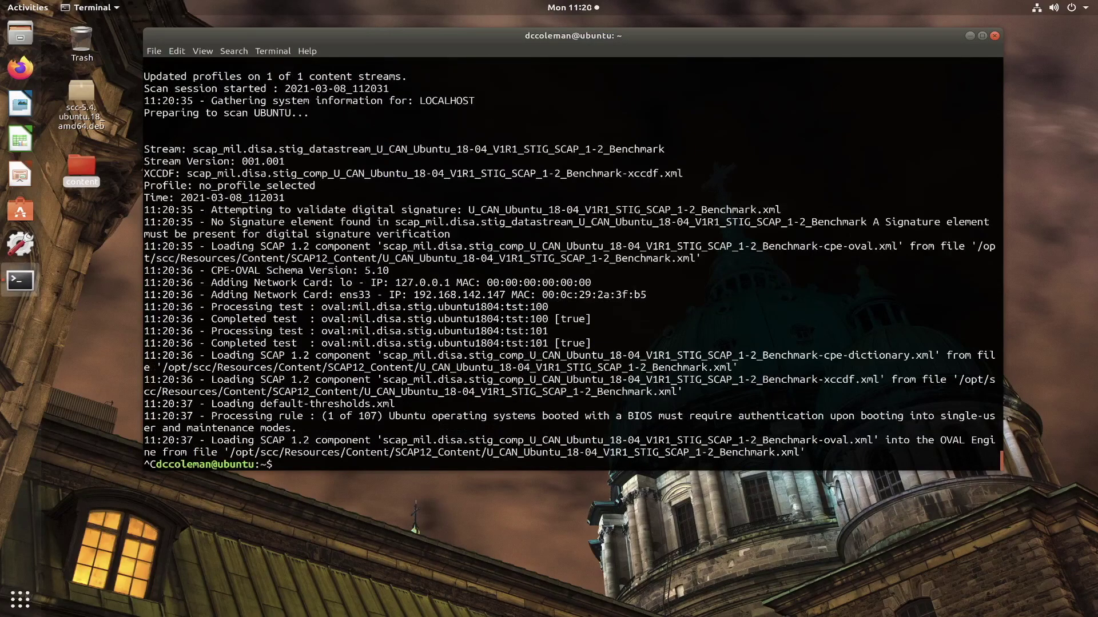
left_click_drag(415, 82, 142, 81)
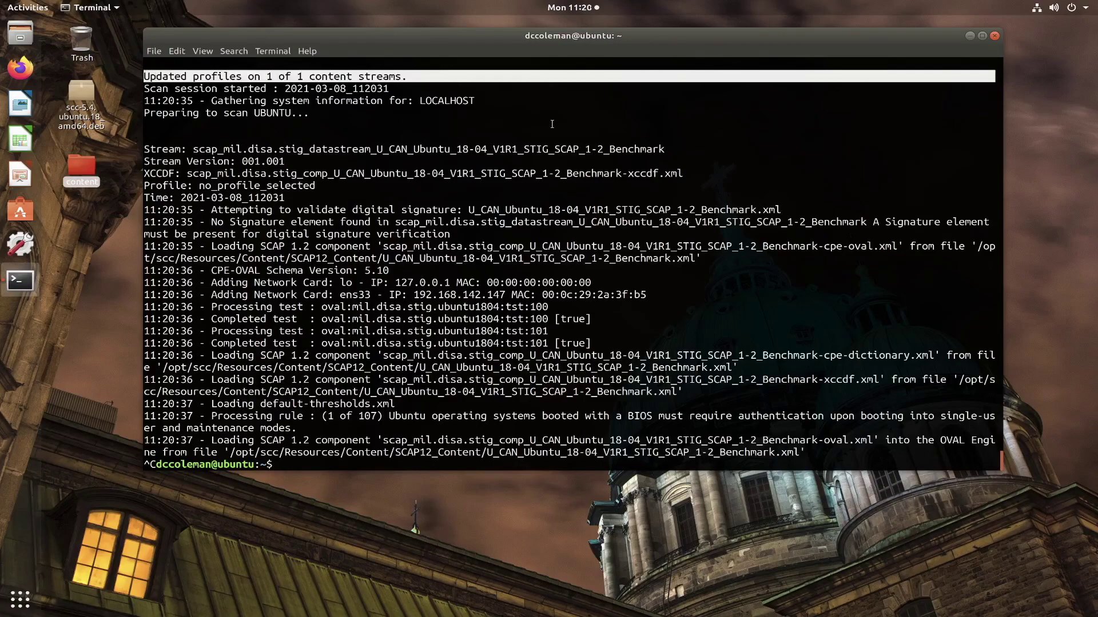
mouse_move(316, 192)
left_mouse_down()
mouse_move(195, 184)
mouse_move(315, 188)
left_mouse_up()
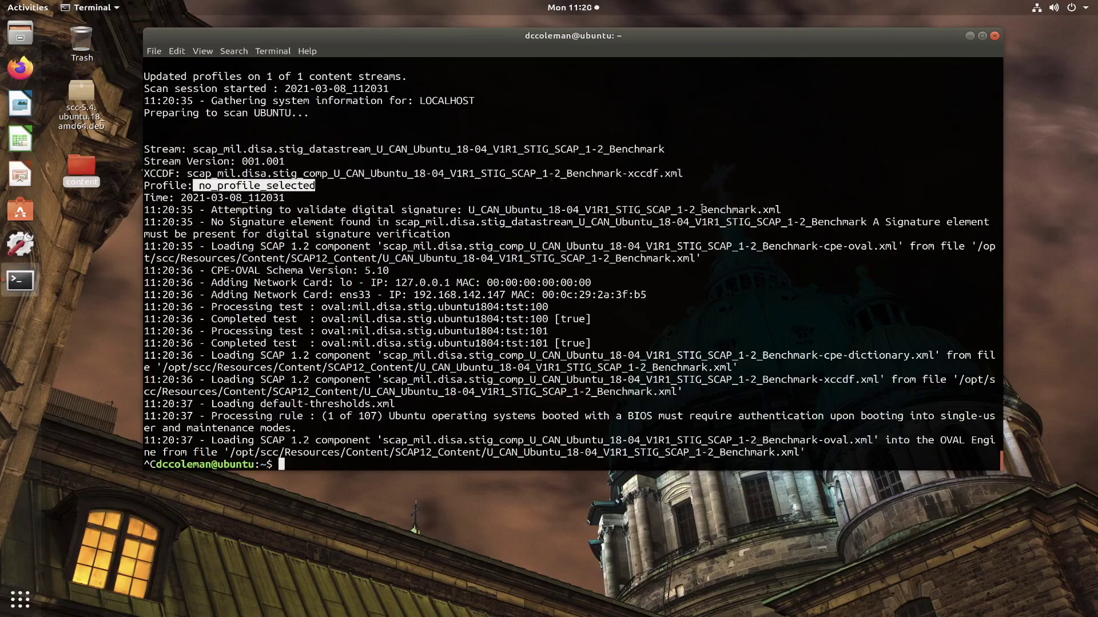
left_click(679, 318)
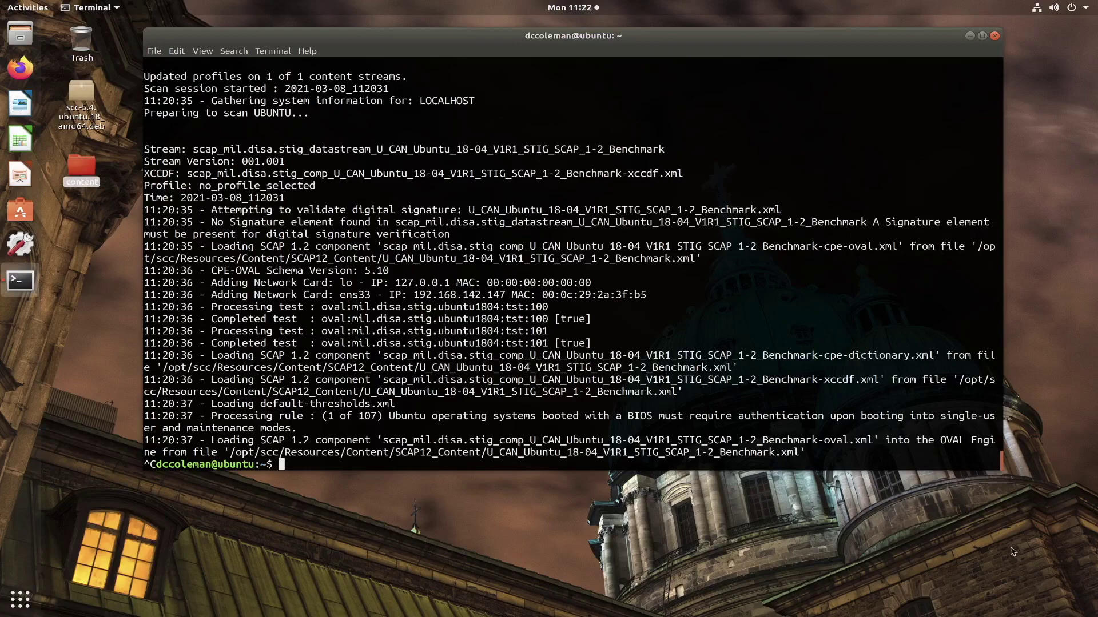
- Run sudo /opt/scc/cscc -ivr ~/Desktop/content/agnostic-oval.zip to import the OVAL content
type("sudo /")
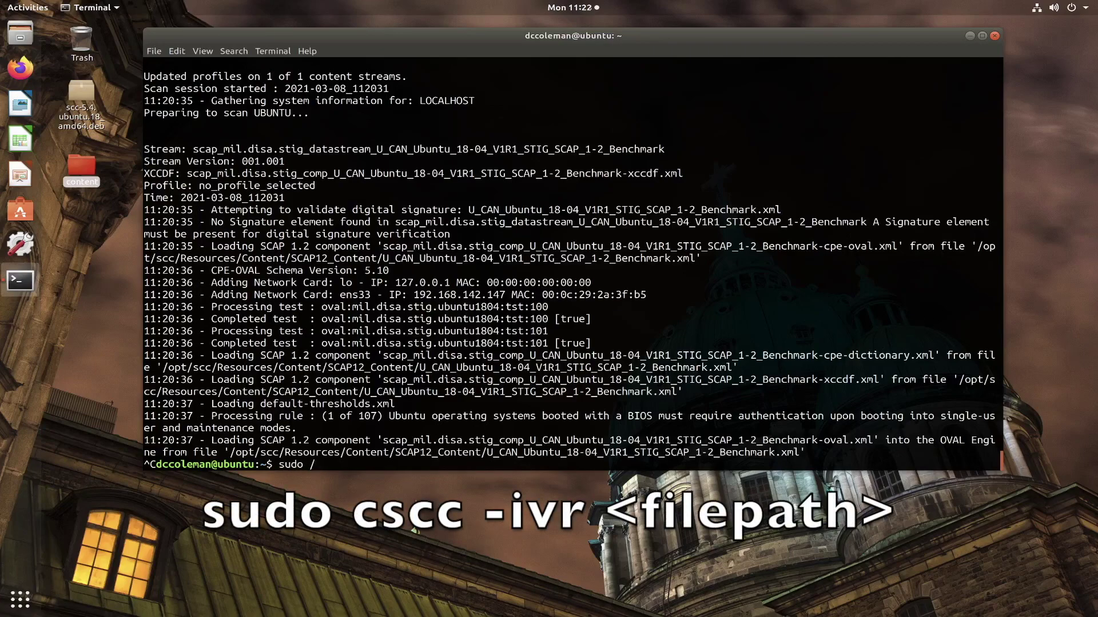
type("op")
type("scc/cscc -ivr")
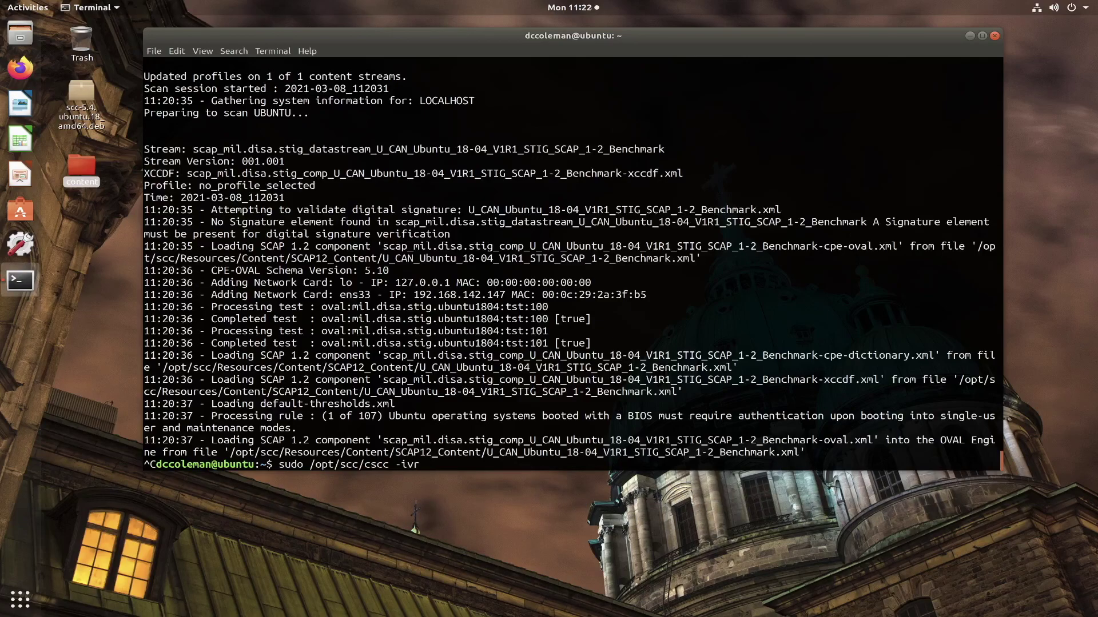
type("~/Desktop/content/")
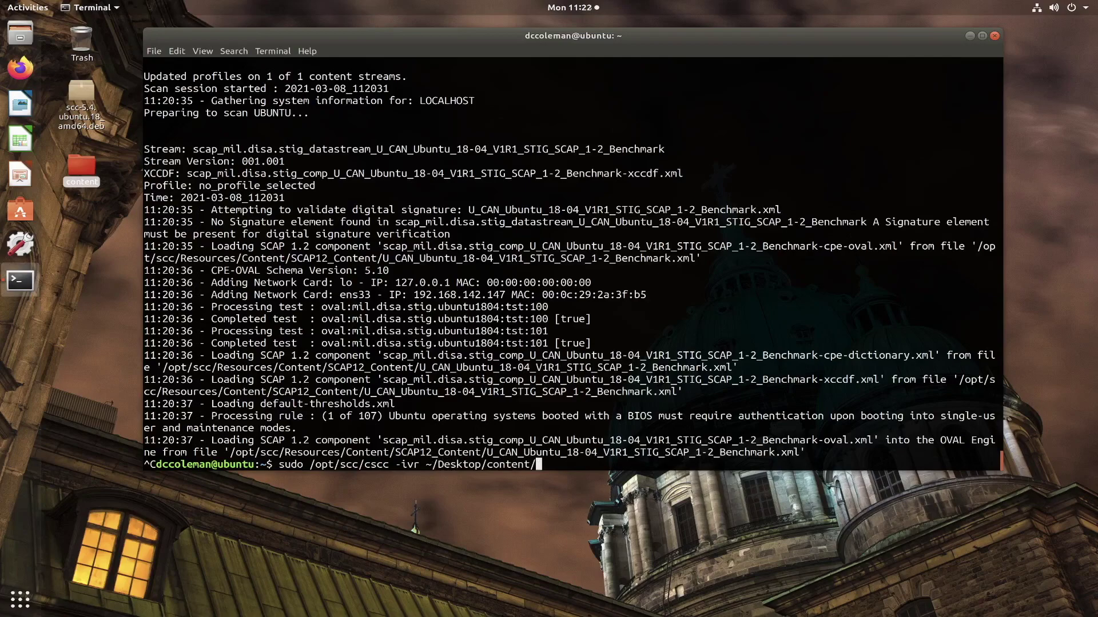
type("a")
key("Tab")
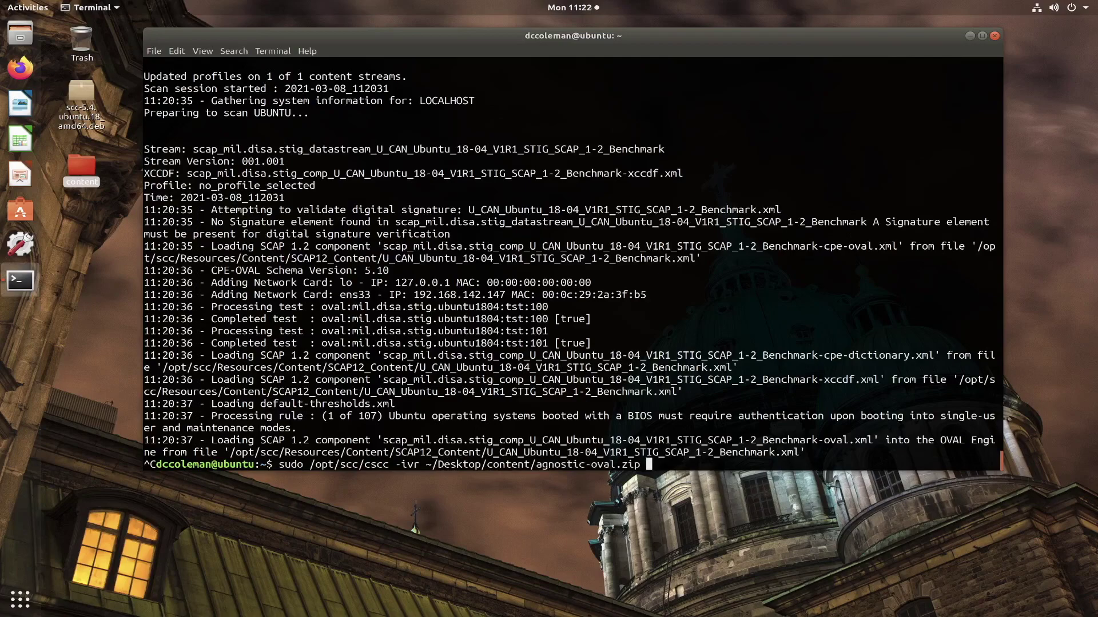
key("Return")
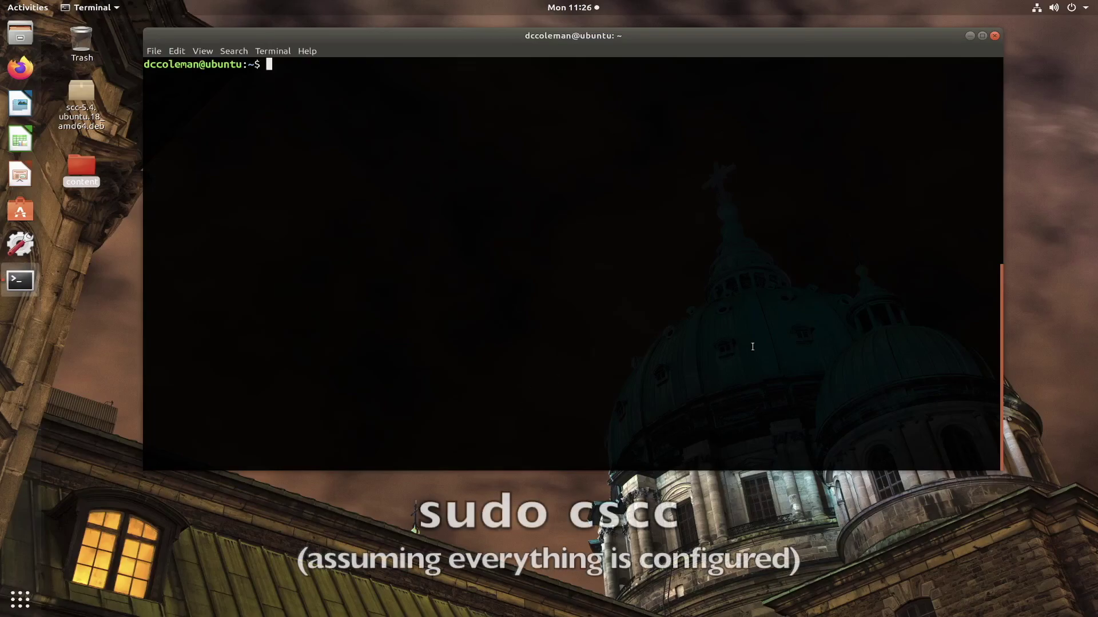
- Start a default sudo /opt/scc/cscc scan, then stop it at rule 1 of 107
type("sudo /opt")
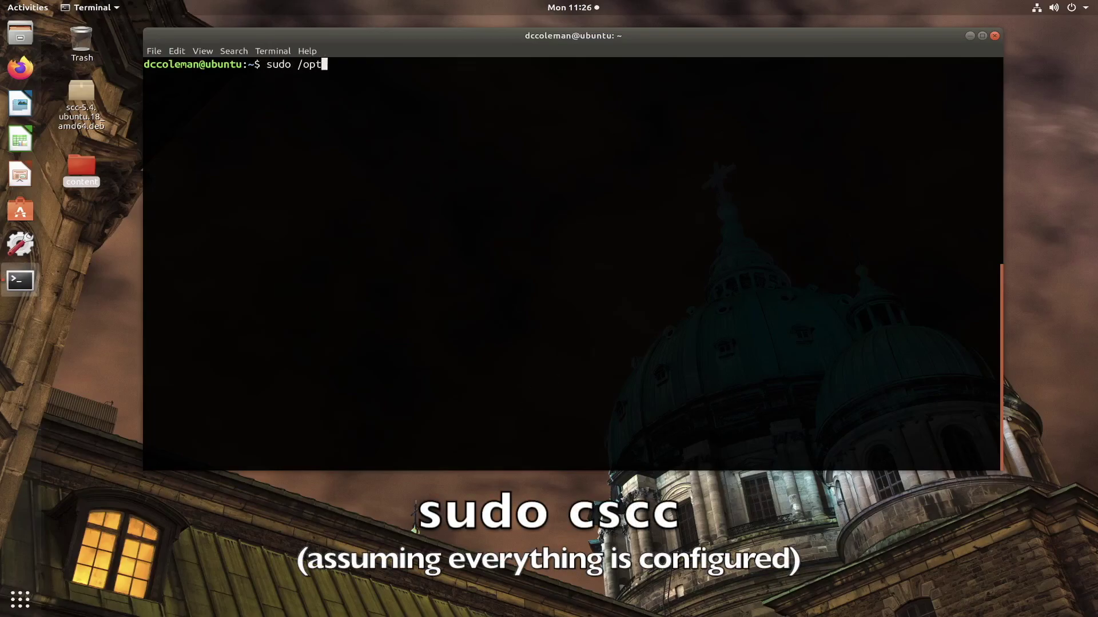
type("/scc/cscc")
key("Return")
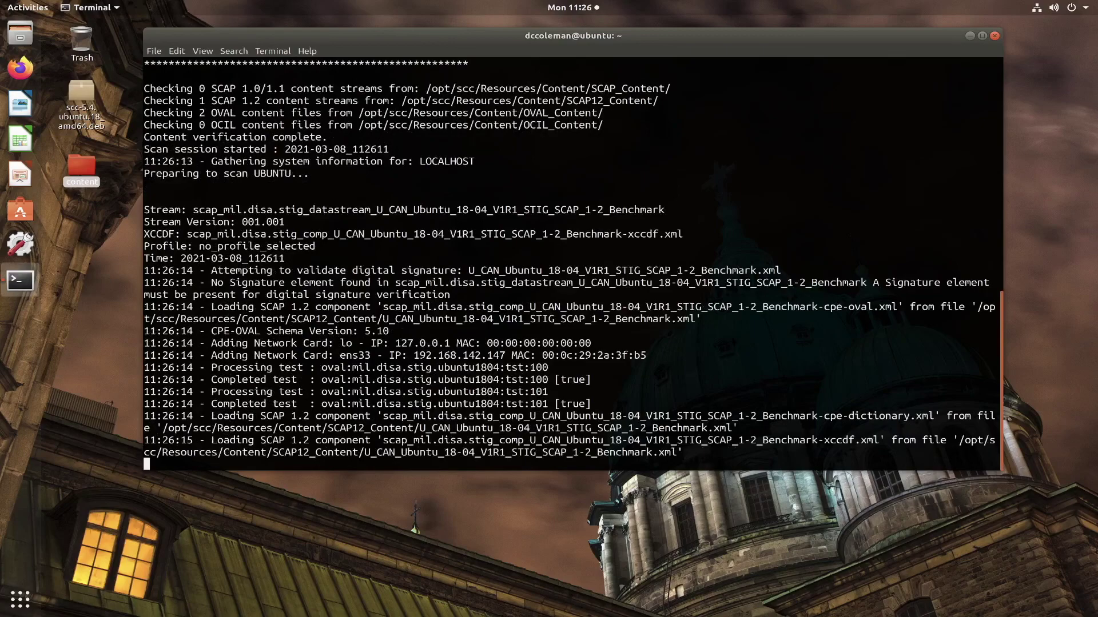
key("ctrl+c")
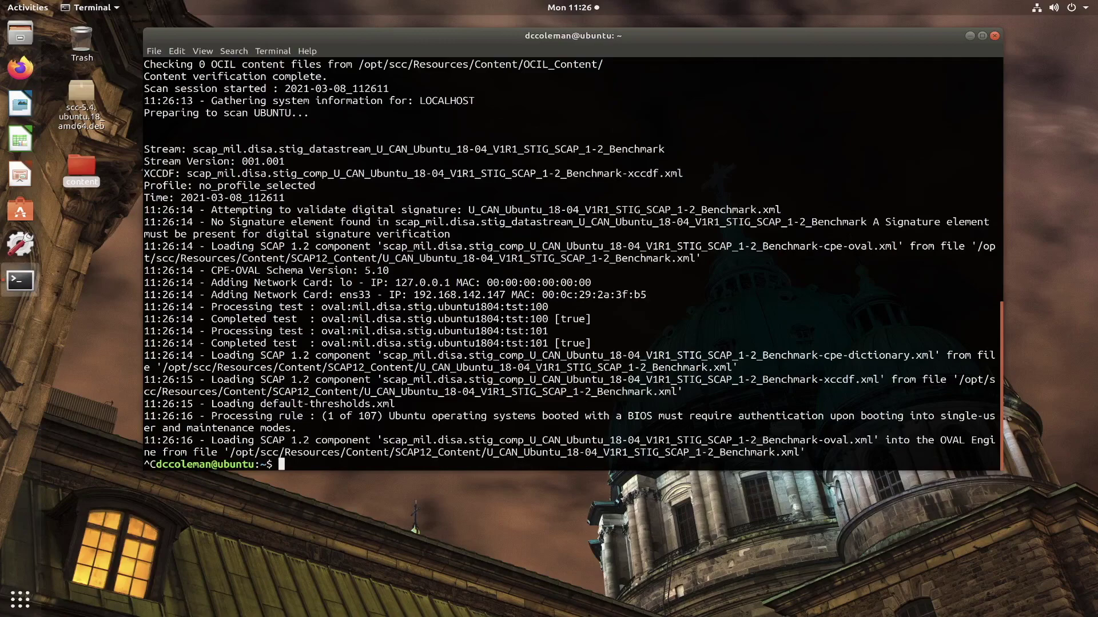
- Run a sudo /opt/scc/cscc -d scan, then stop it
type("sudo /opt/scc/cscc -d")
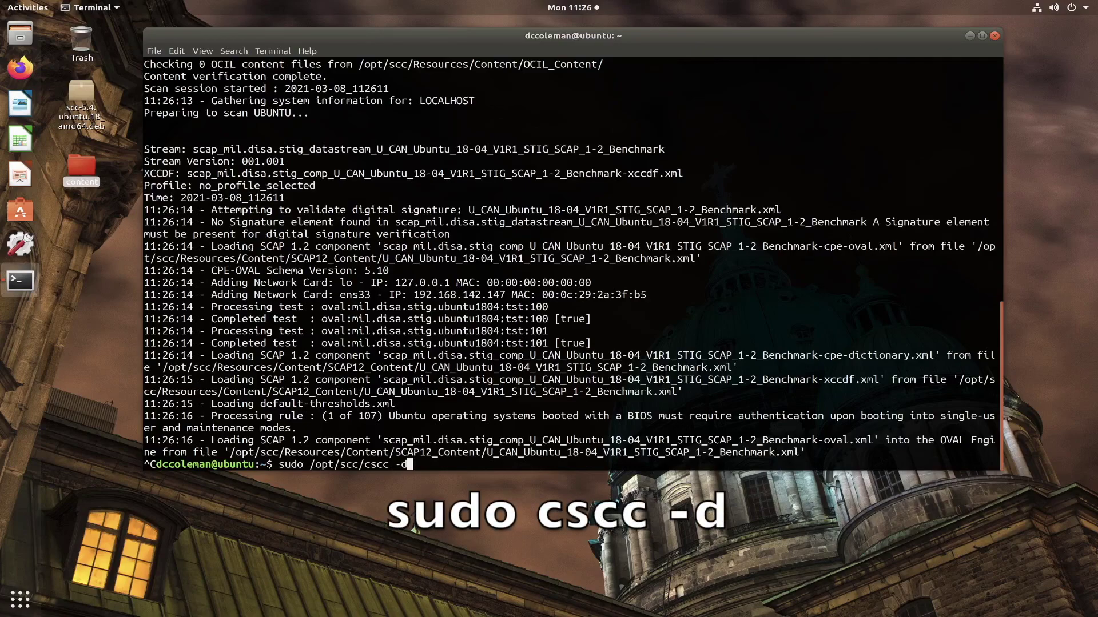
key("Return")
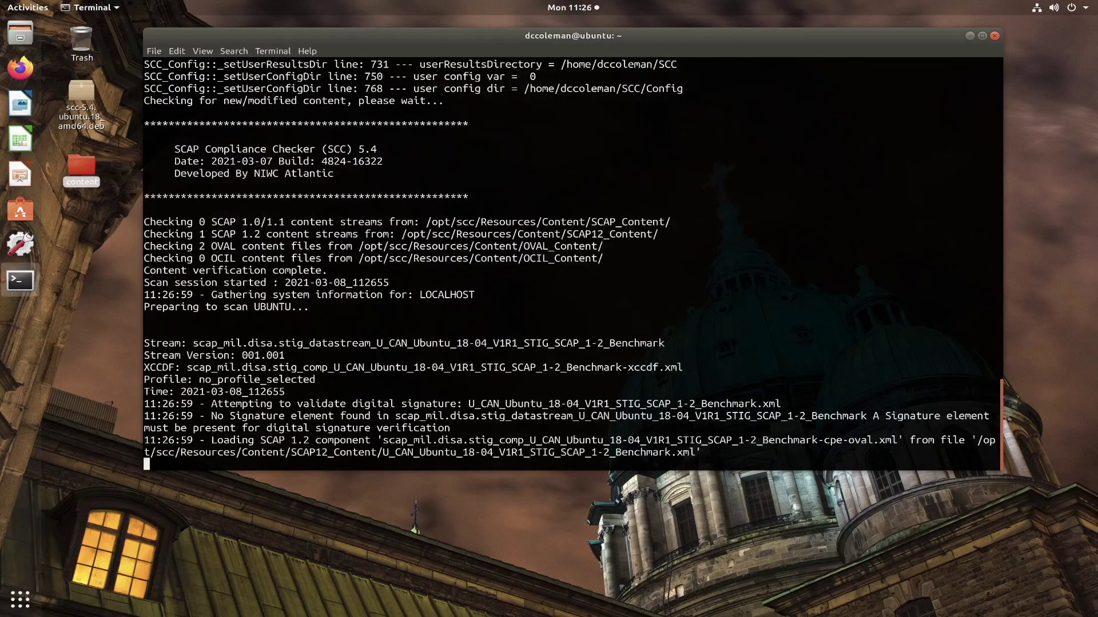
key("ctrl+c")
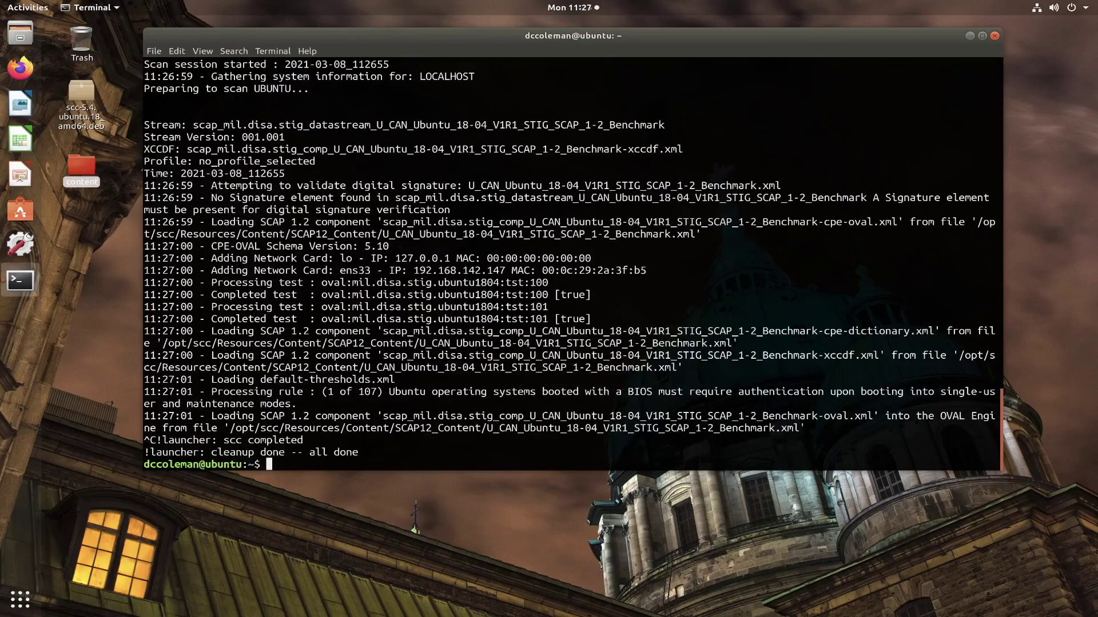
- Rerun the cscc command with -q in place of -d
key("Up")
key("BackSpace")
type("q")
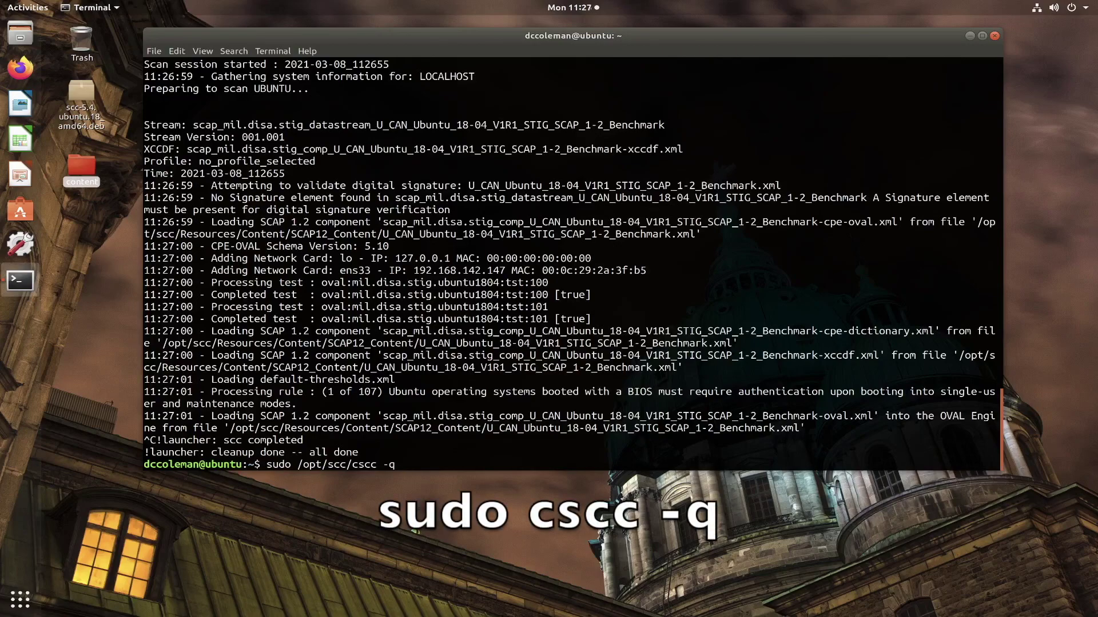
key("Return")
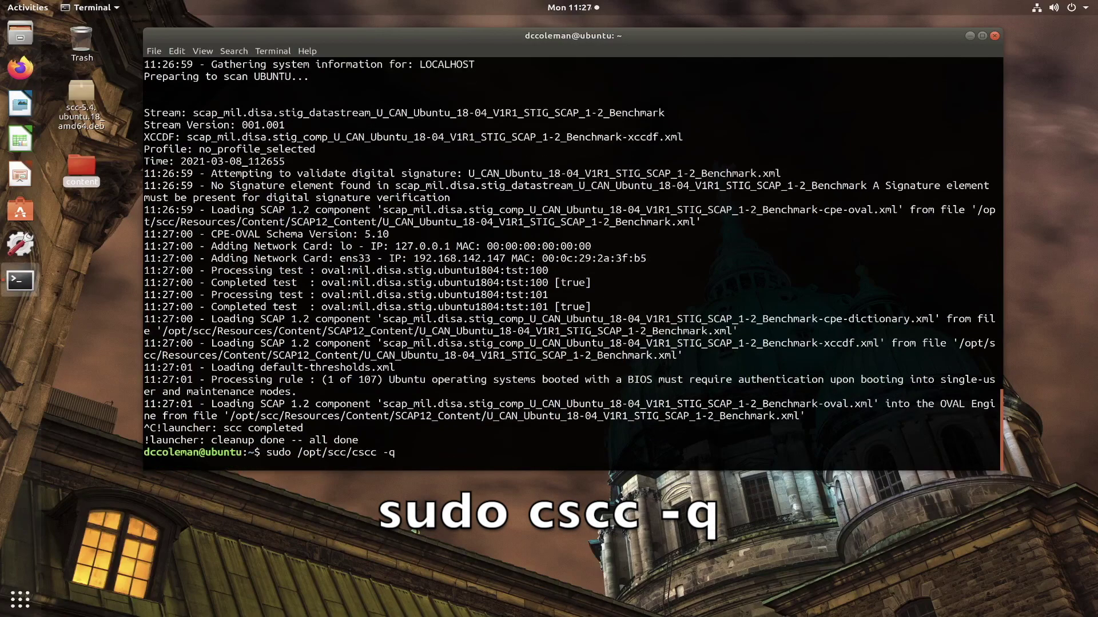